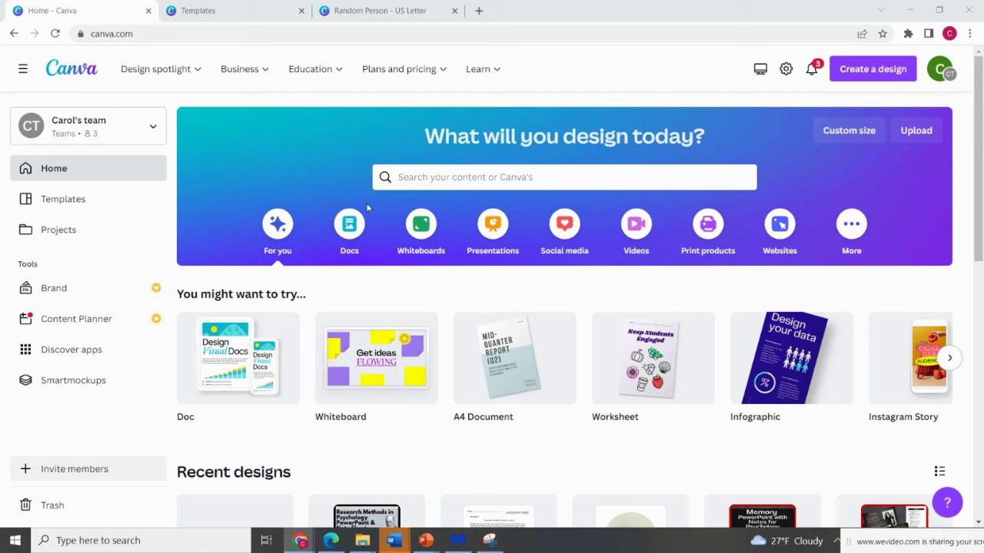
Step: Search Canva's designs and templates for 'worksheet'
click(462, 178)
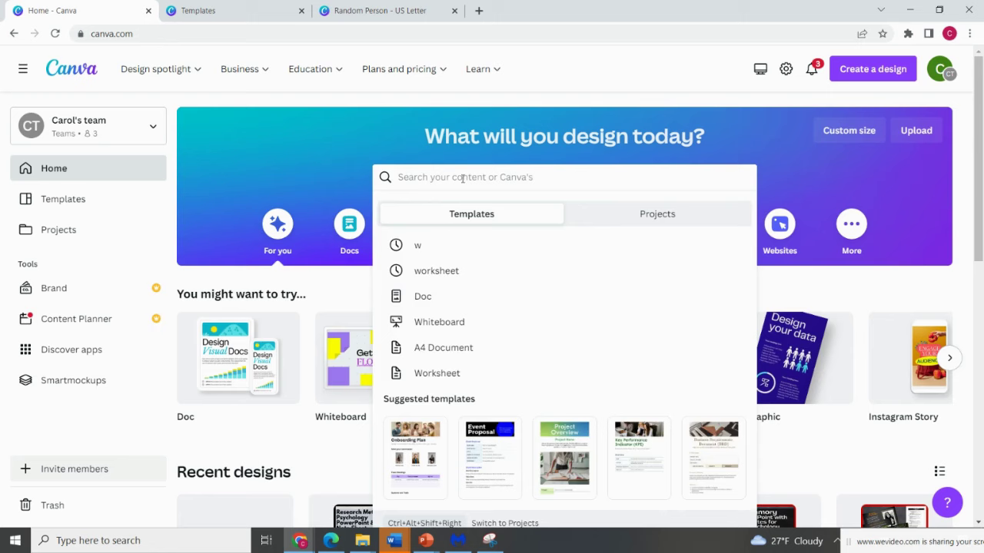
text(worksheet)
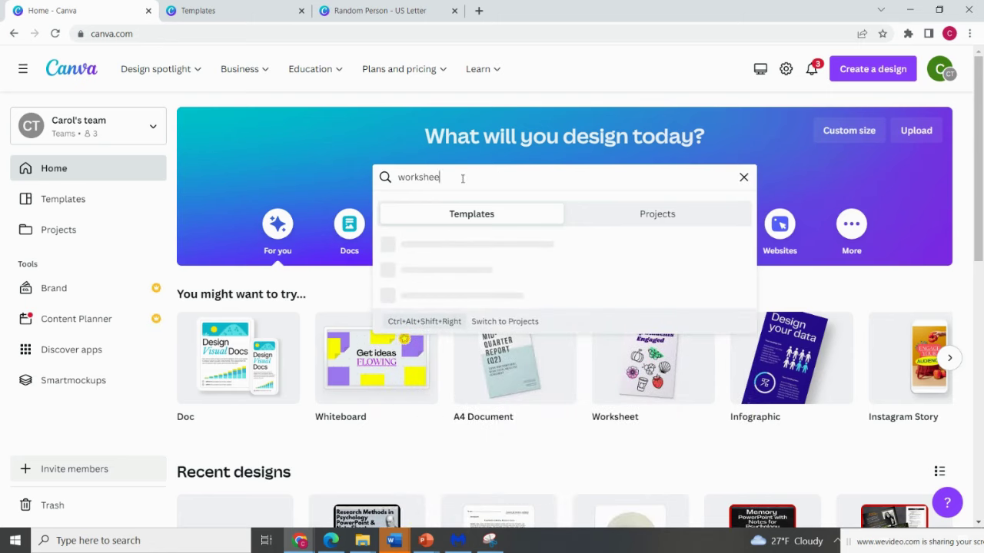
key(Return)
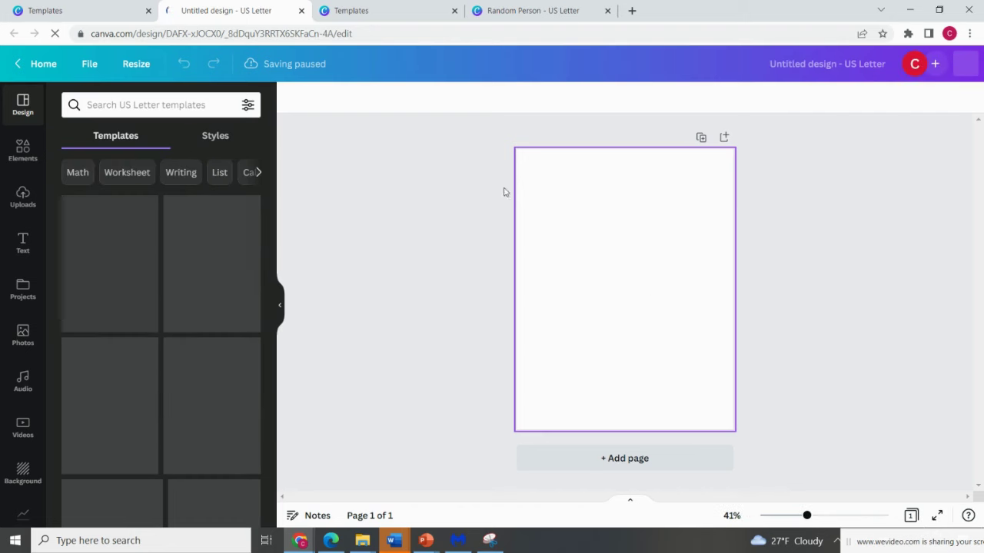
click(145, 64)
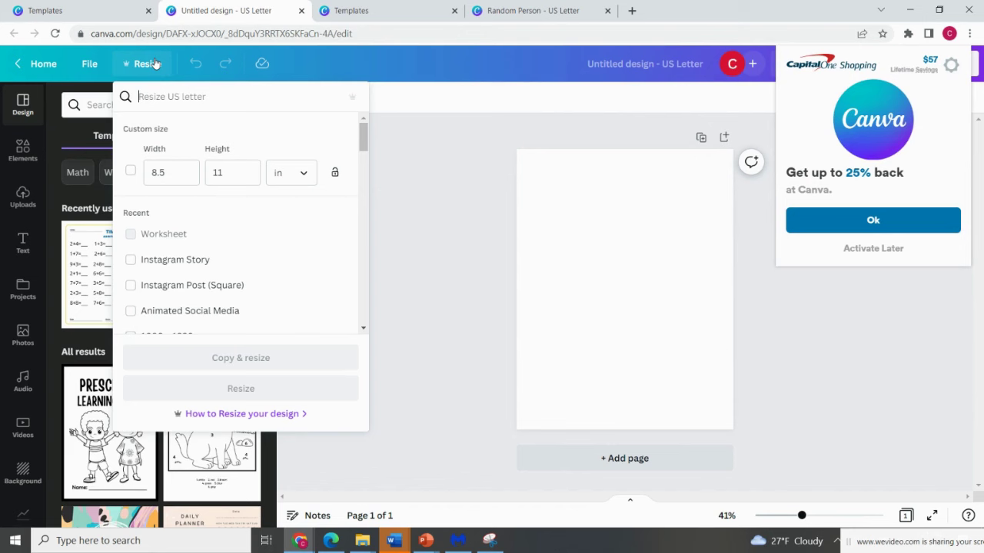
click(878, 249)
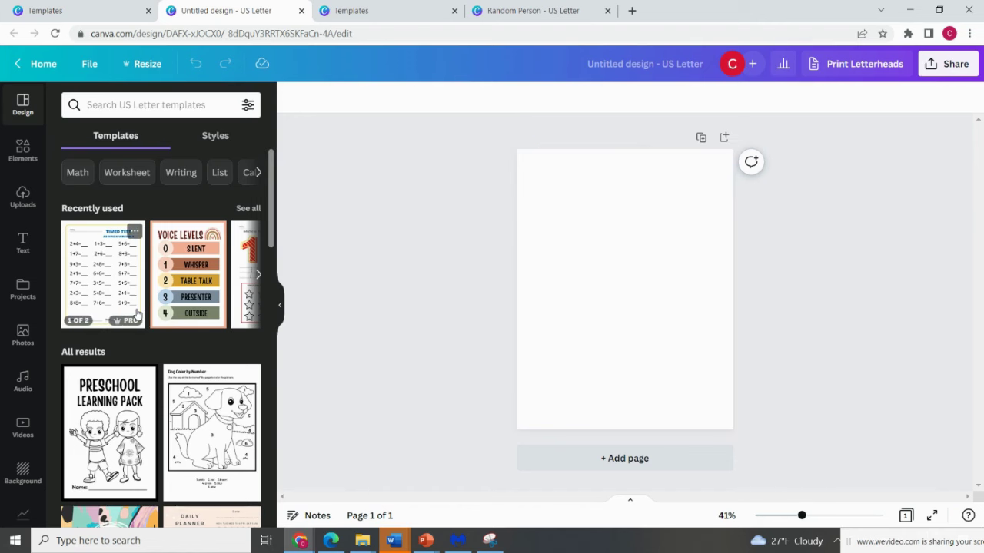
scroll(154, 372, down, 1)
scroll(155, 380, down, 3)
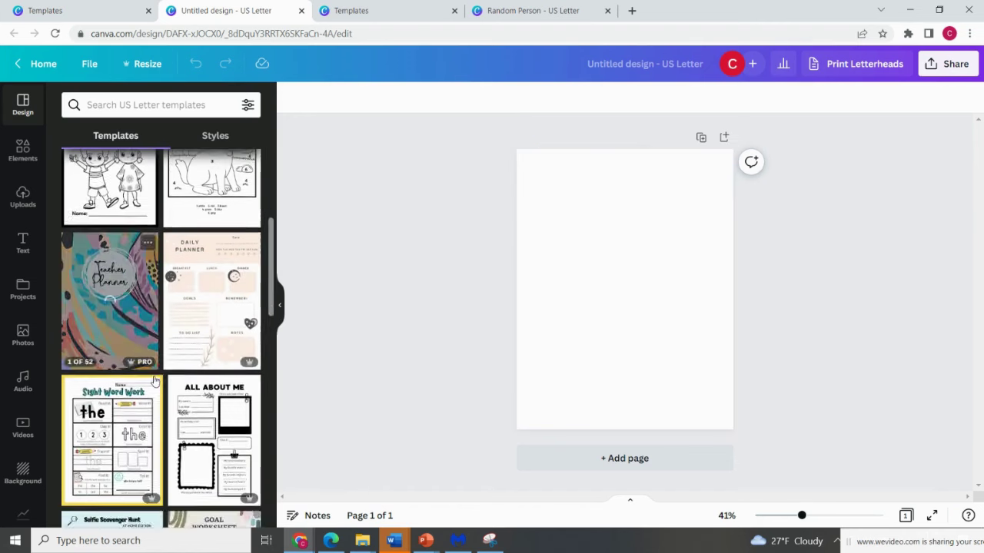
scroll(155, 379, up, 4)
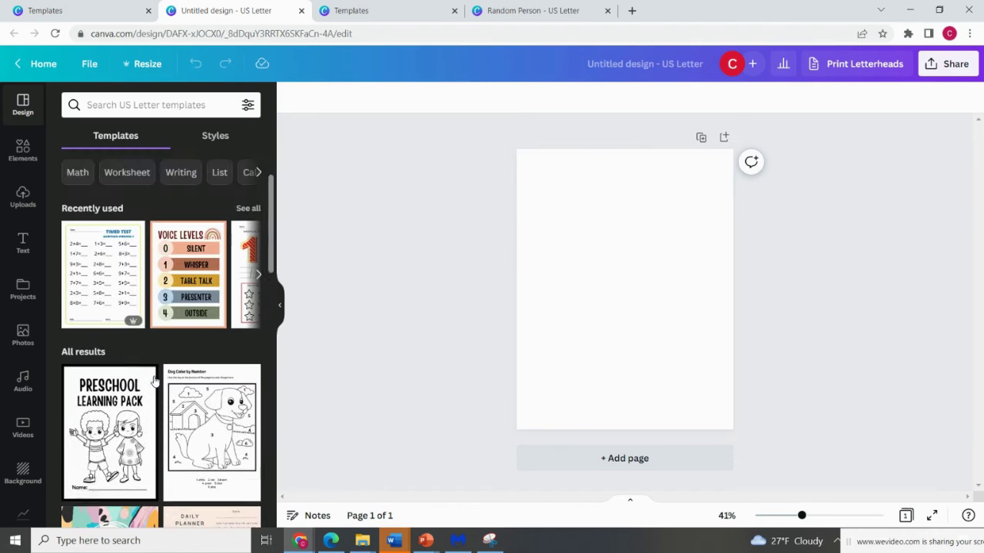
Step: Search Elements for 'square' and add the square outline graphic to the page
click(23, 151)
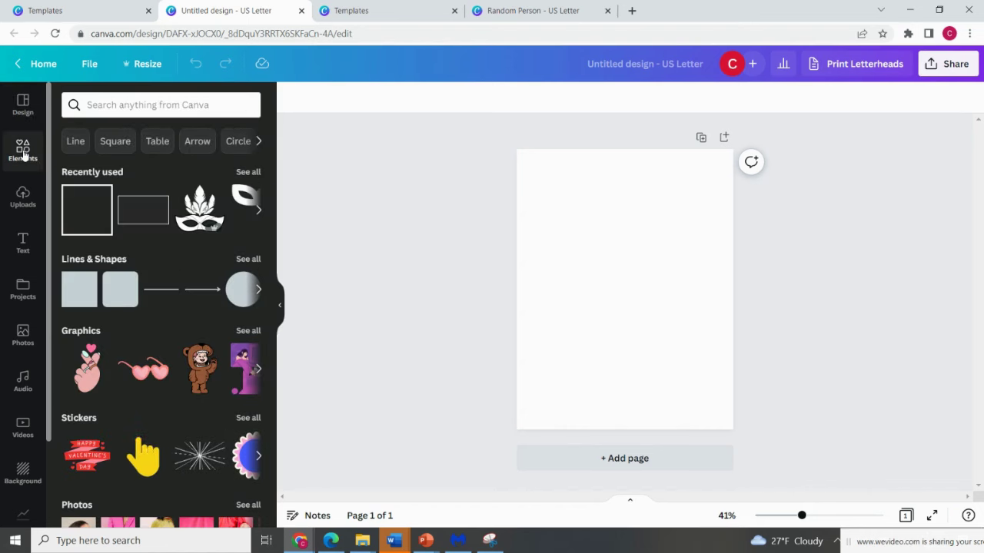
click(136, 103)
text(s)
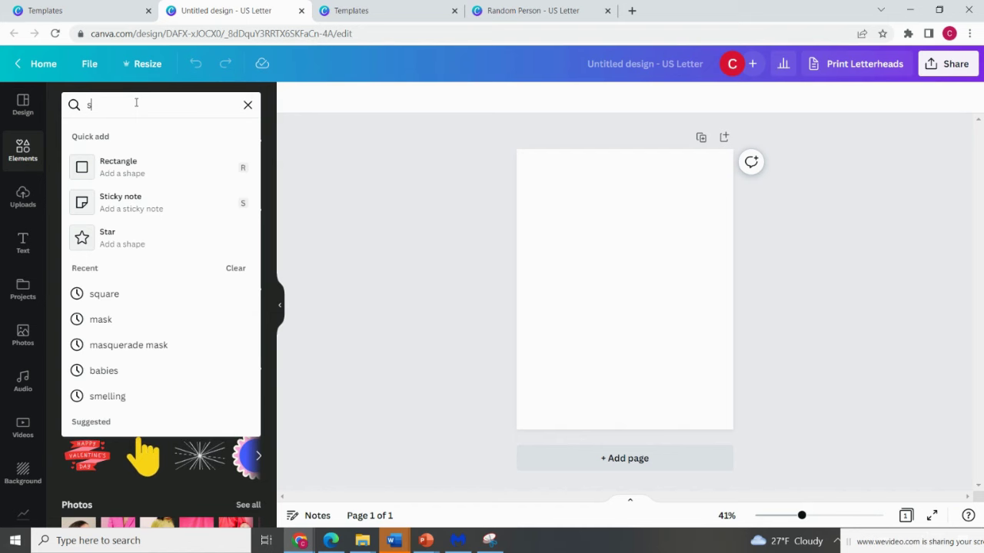
text(quar)
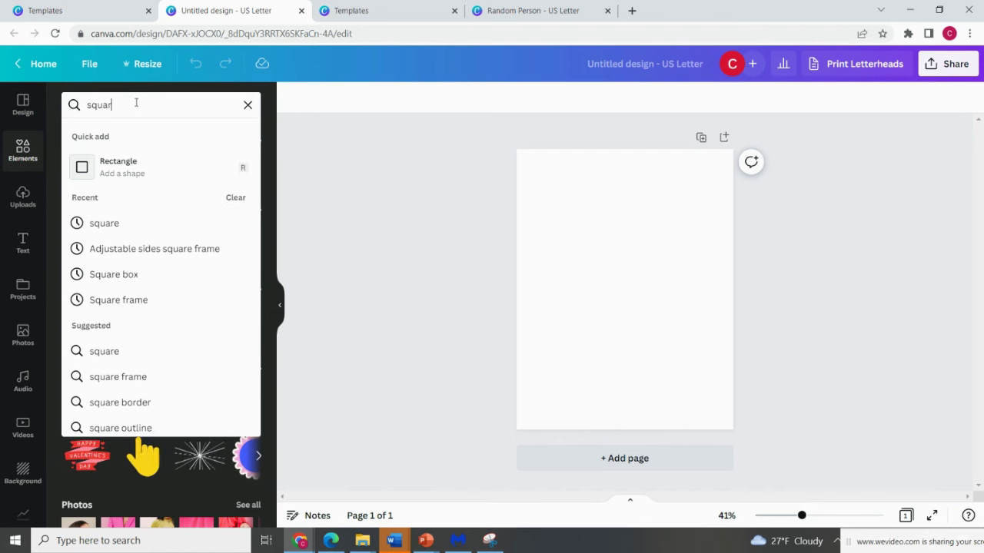
text(e)
key(Return)
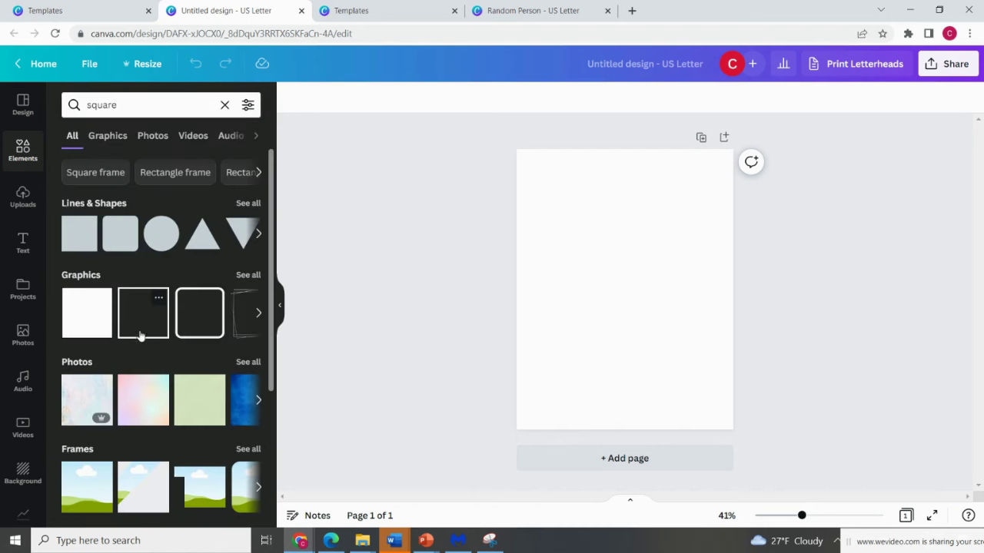
click(143, 326)
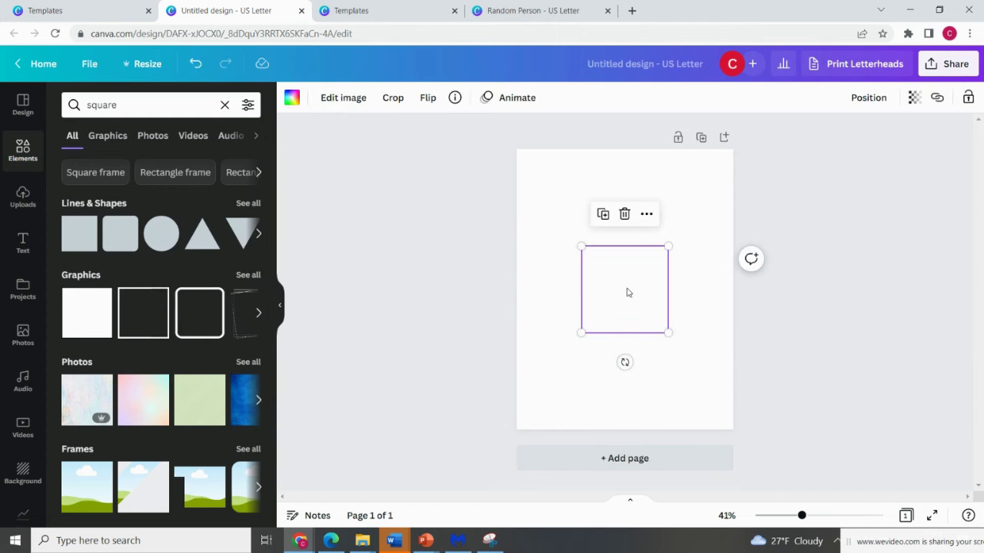
Step: Give the square a dark blue border and move it to the page's left side
click(292, 100)
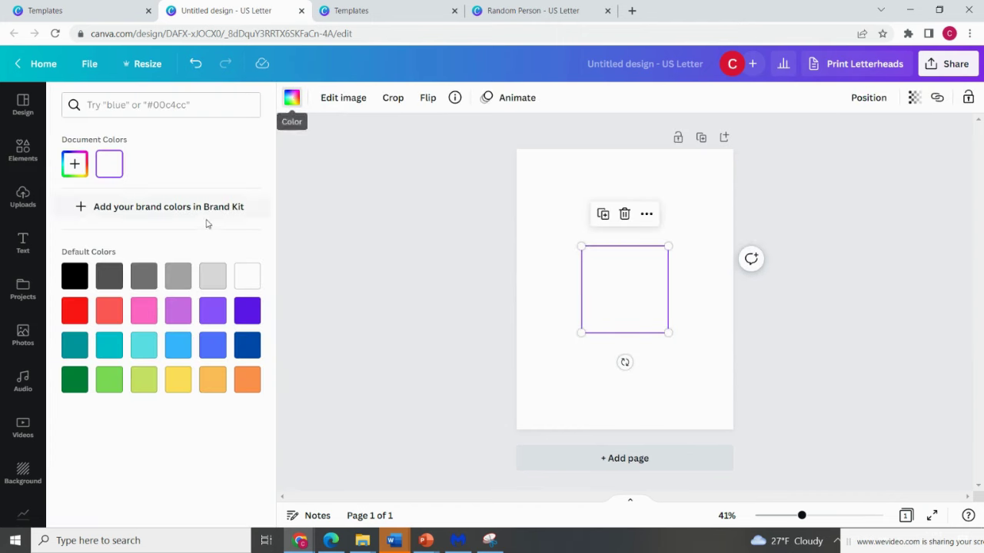
click(238, 345)
drag(629, 301, 585, 222)
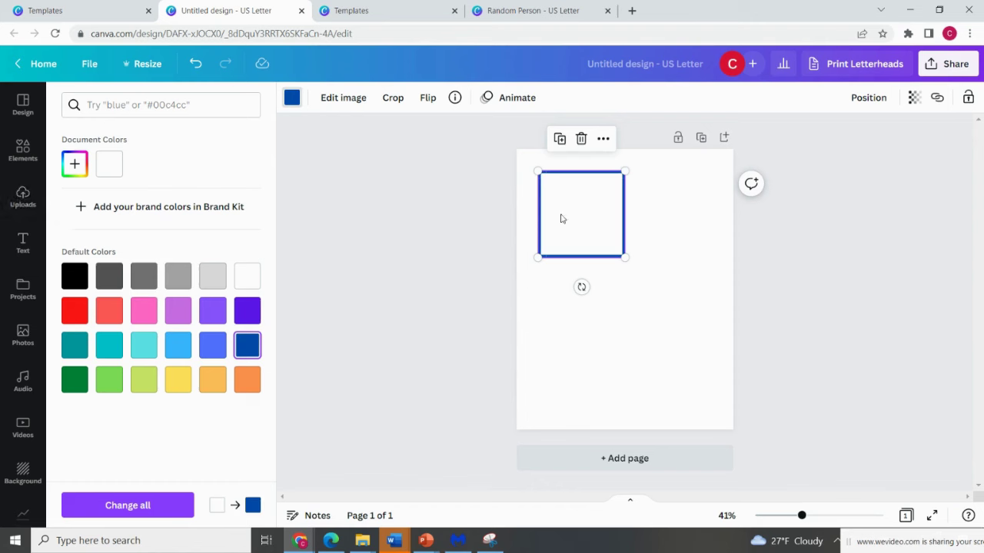
drag(602, 215, 597, 272)
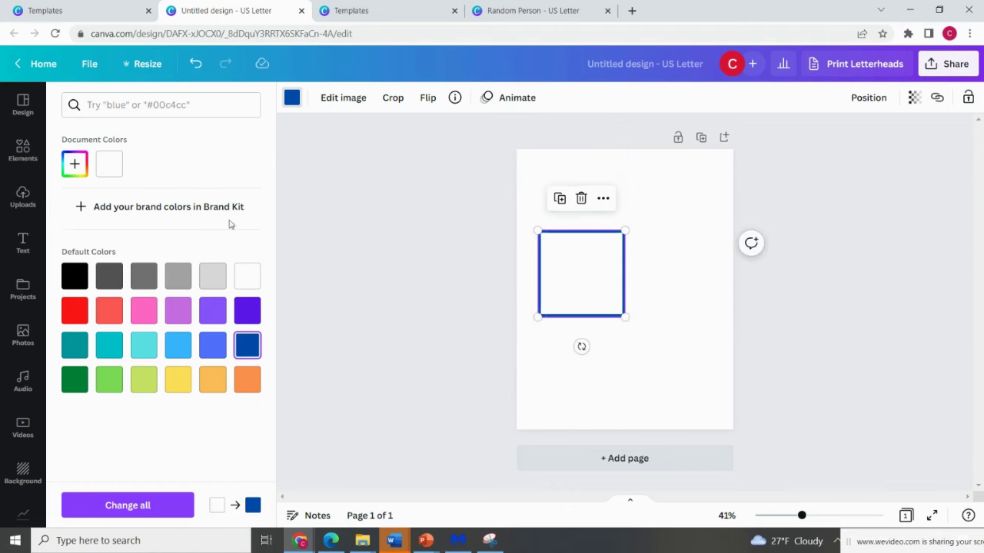
Step: Add a heading text box at the top of the page and widen it
click(23, 243)
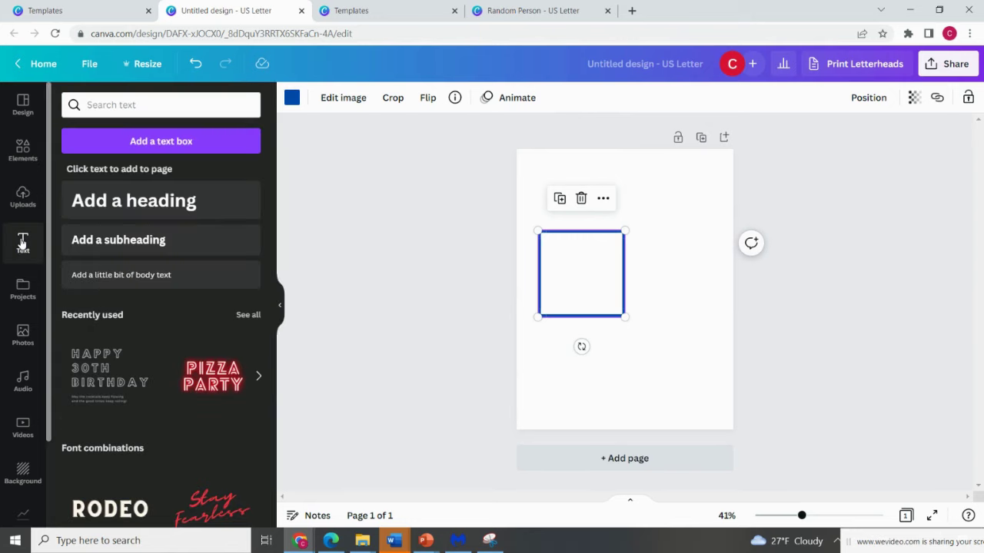
scroll(173, 386, down, 3)
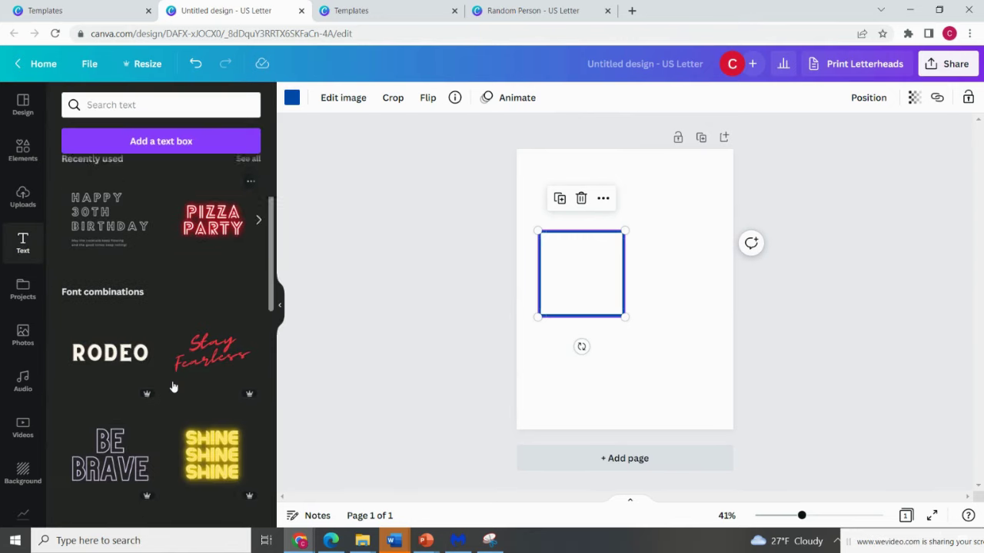
scroll(173, 386, up, 3)
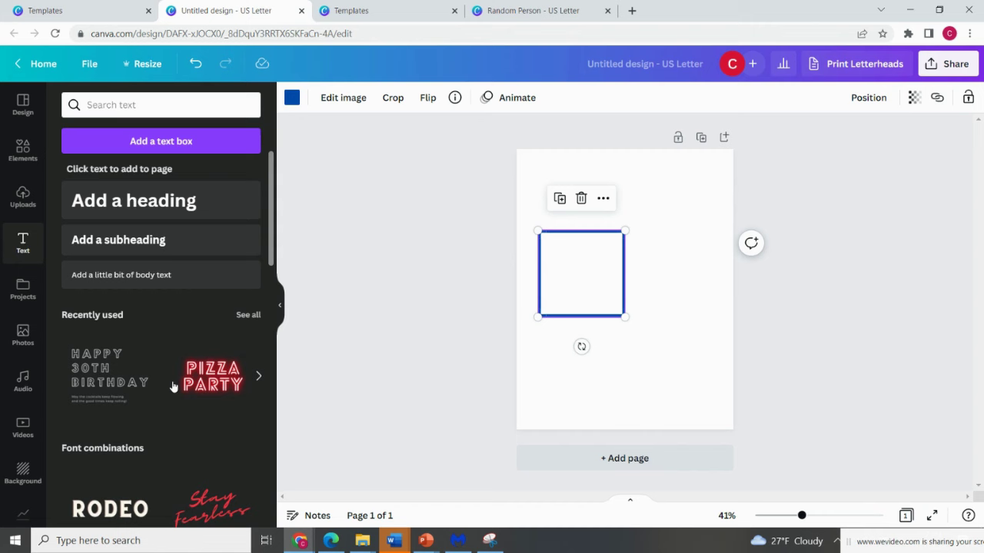
click(146, 200)
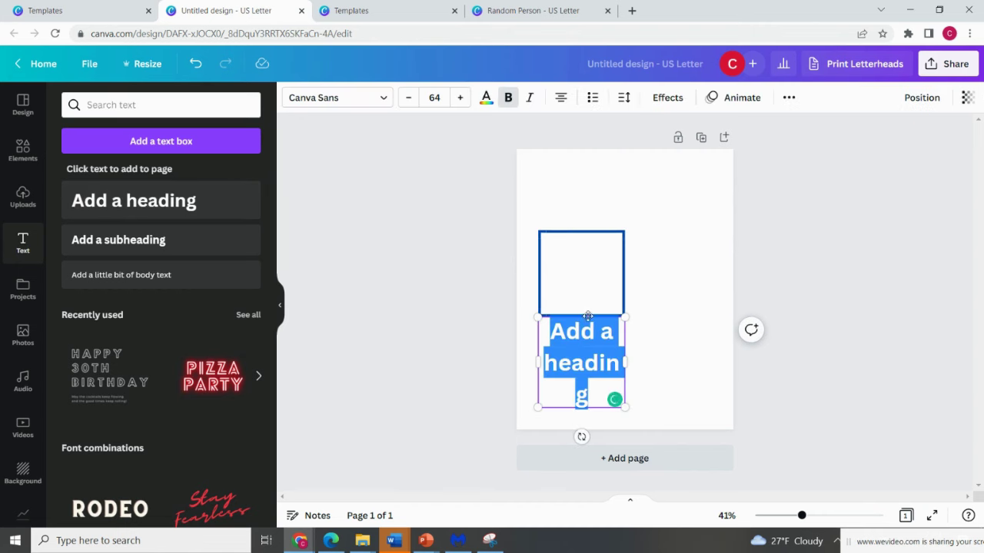
drag(587, 315, 588, 170)
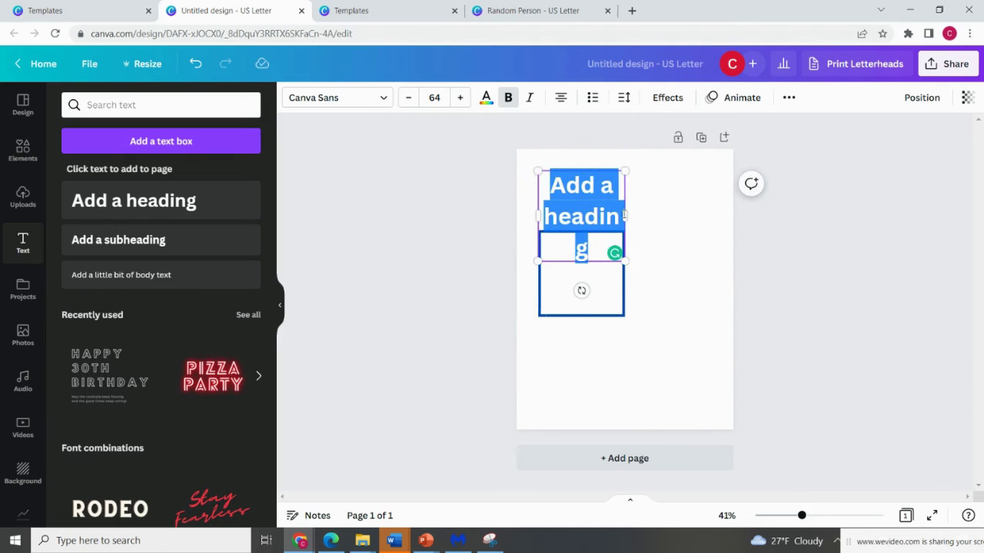
drag(627, 215, 715, 212)
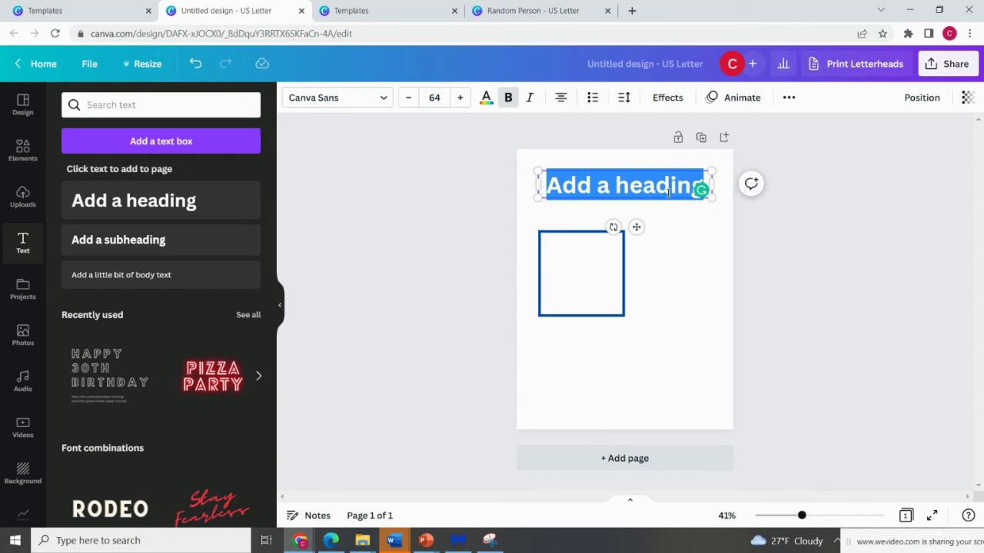
Step: Type 'A Random Person' as the heading and shrink it to size 54
text(A R)
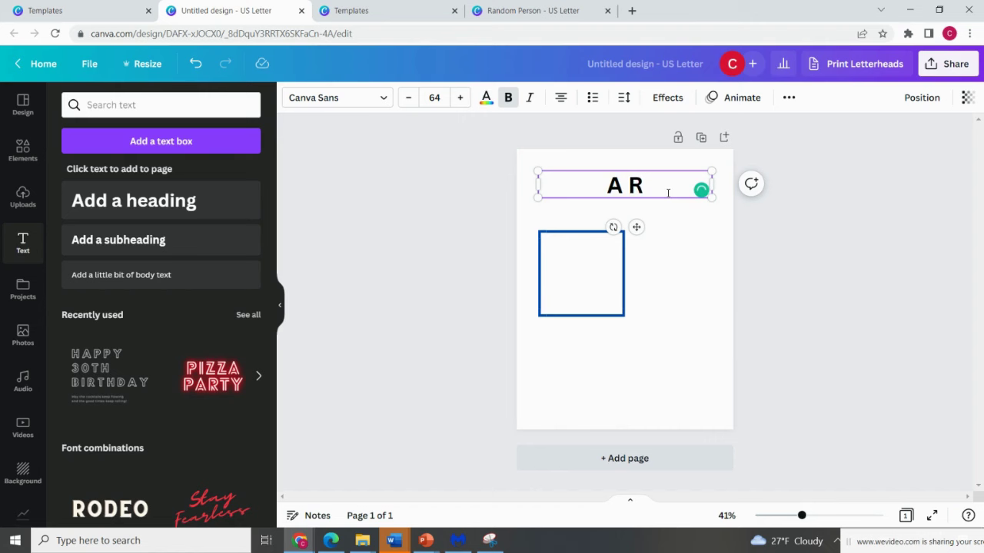
text(andom Per)
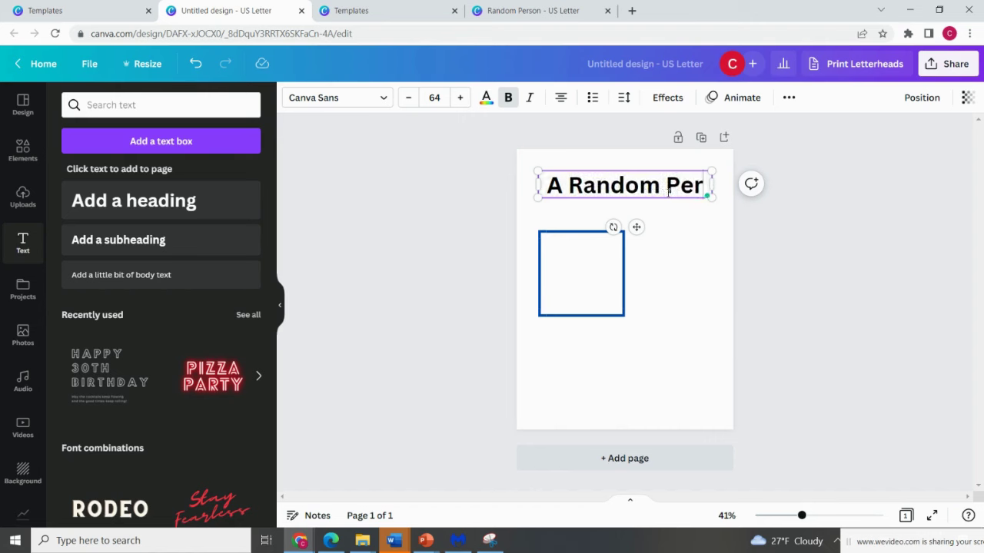
text(son)
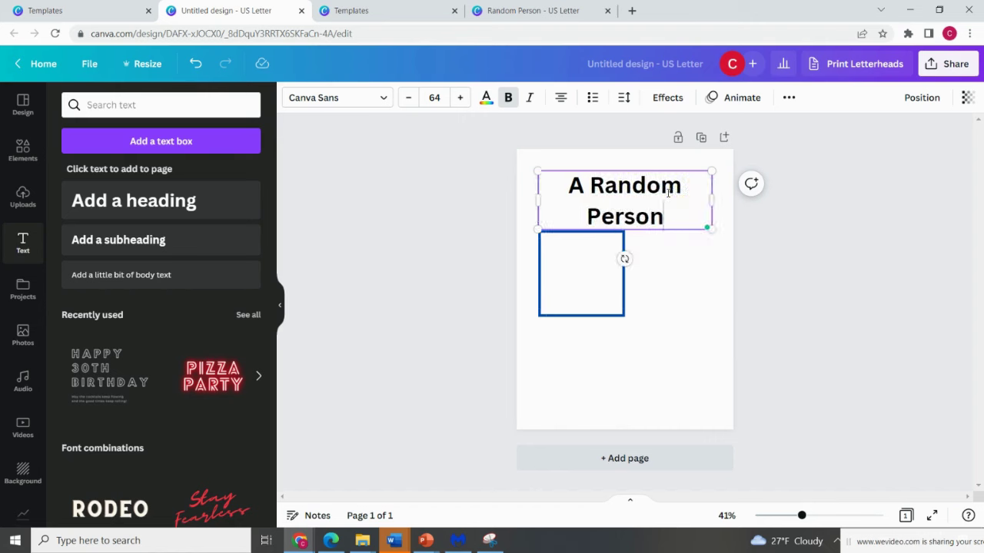
click(408, 97)
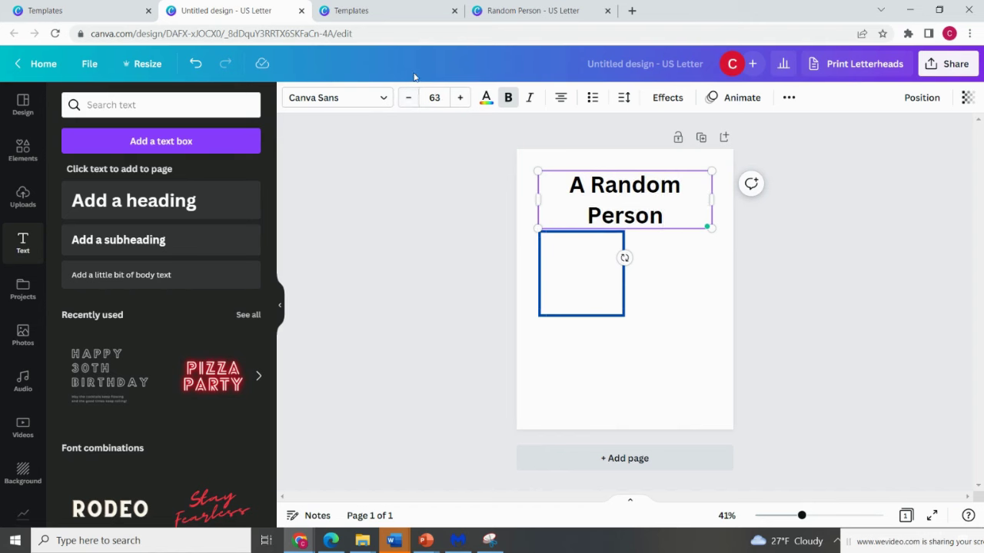
drag(665, 217, 473, 175)
click(408, 98)
click(408, 98)
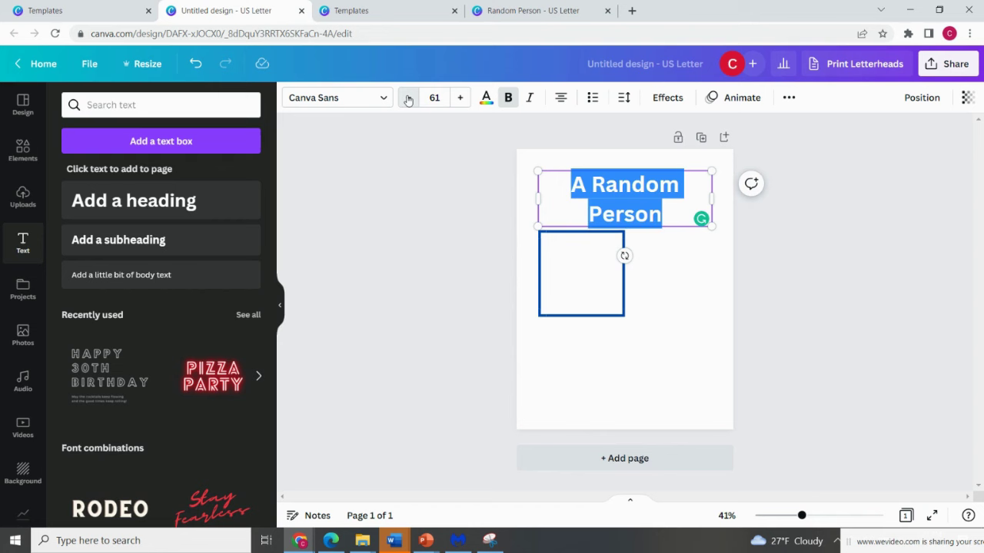
click(408, 98)
click(408, 98)
click(408, 97)
click(408, 98)
click(408, 98)
click(408, 97)
click(408, 97)
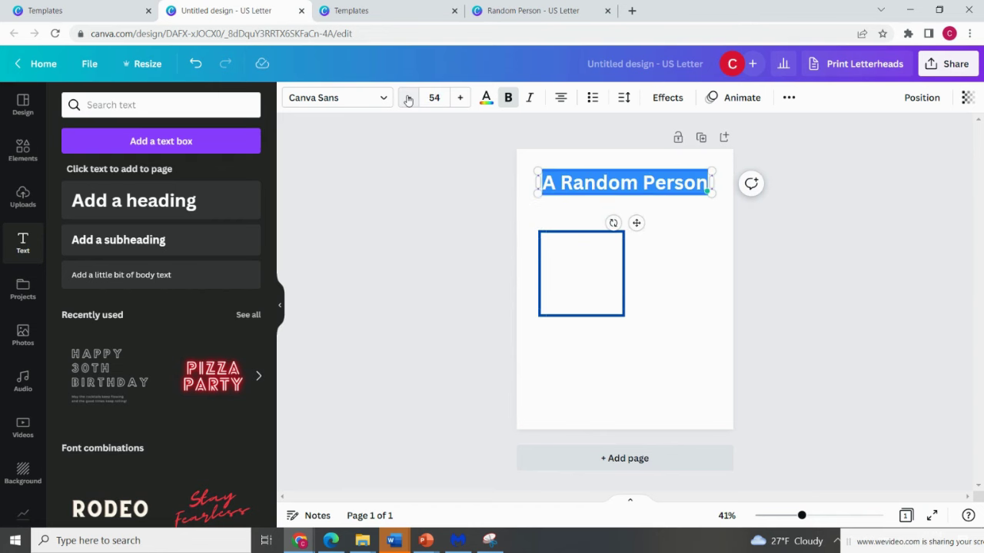
Step: Set the heading font to League Spartan at size 54
click(383, 98)
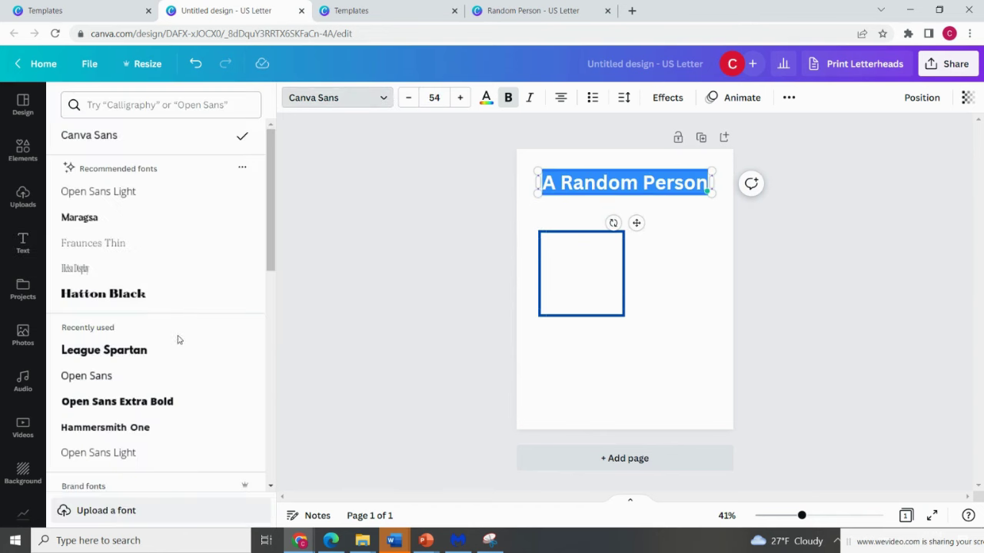
click(148, 356)
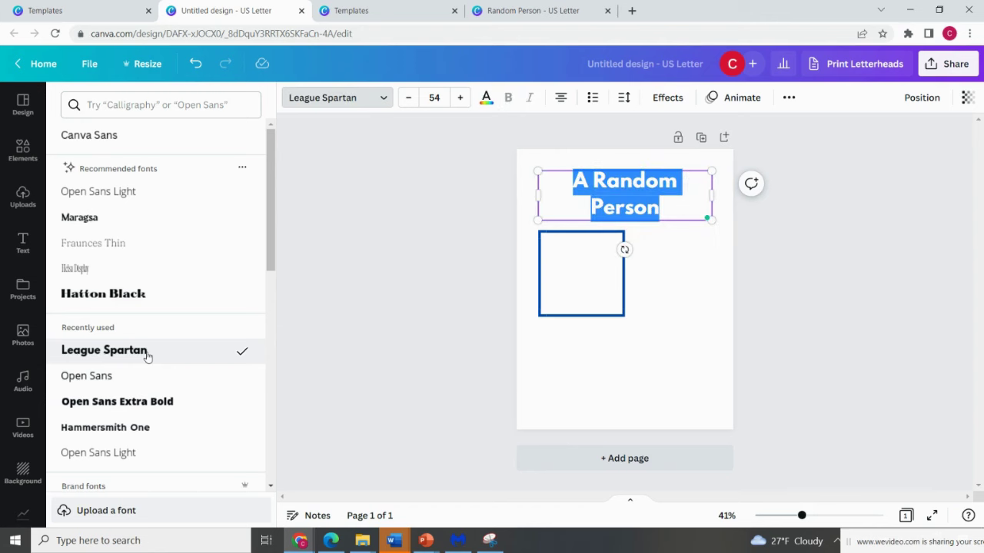
click(409, 98)
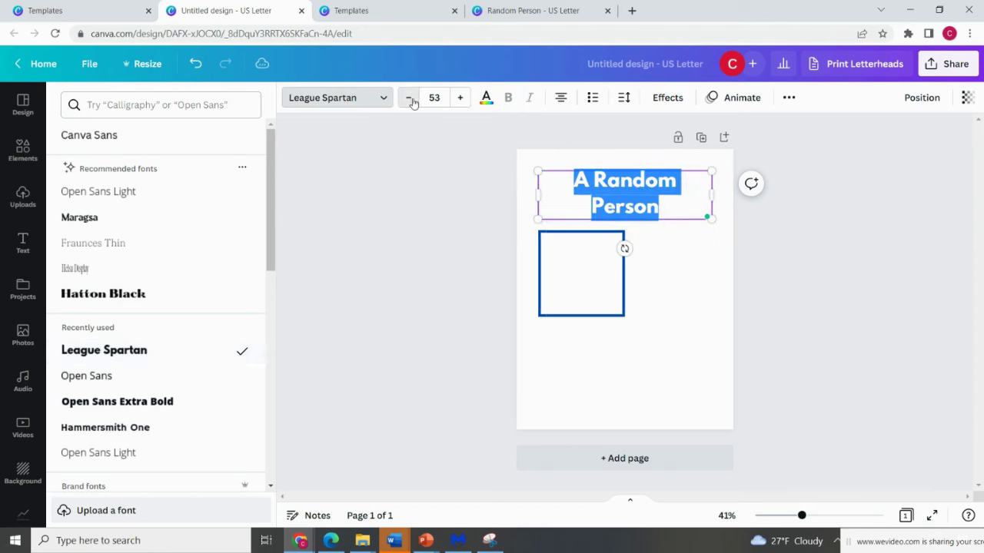
click(410, 98)
click(410, 99)
click(410, 98)
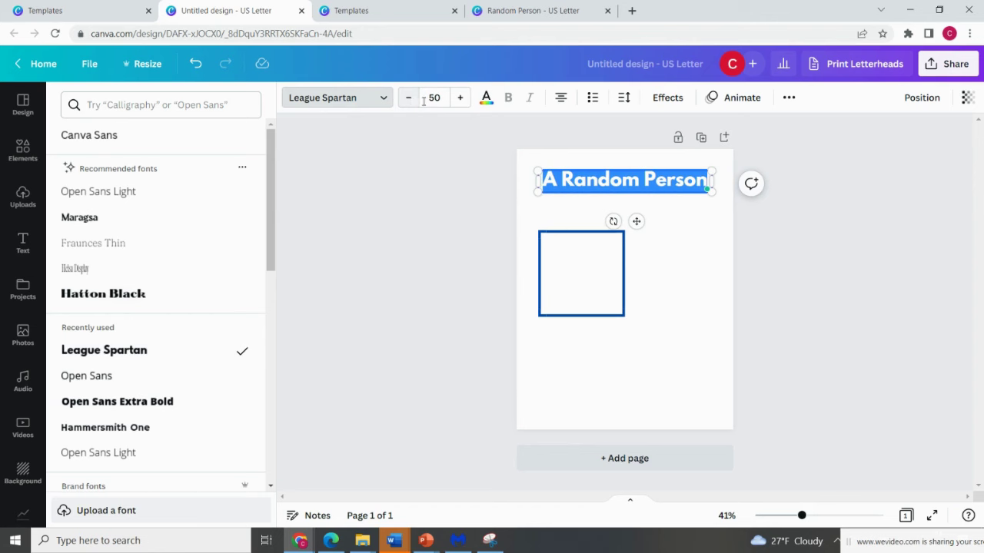
click(460, 98)
click(460, 98)
click(460, 97)
click(459, 97)
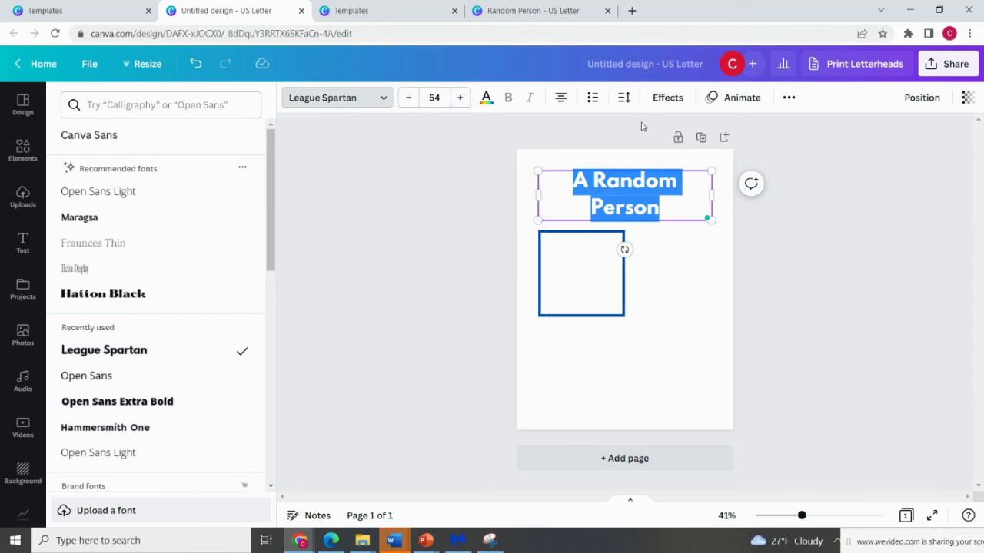
Step: Tighten the heading's line spacing to 0.97 and centre-align it
click(623, 97)
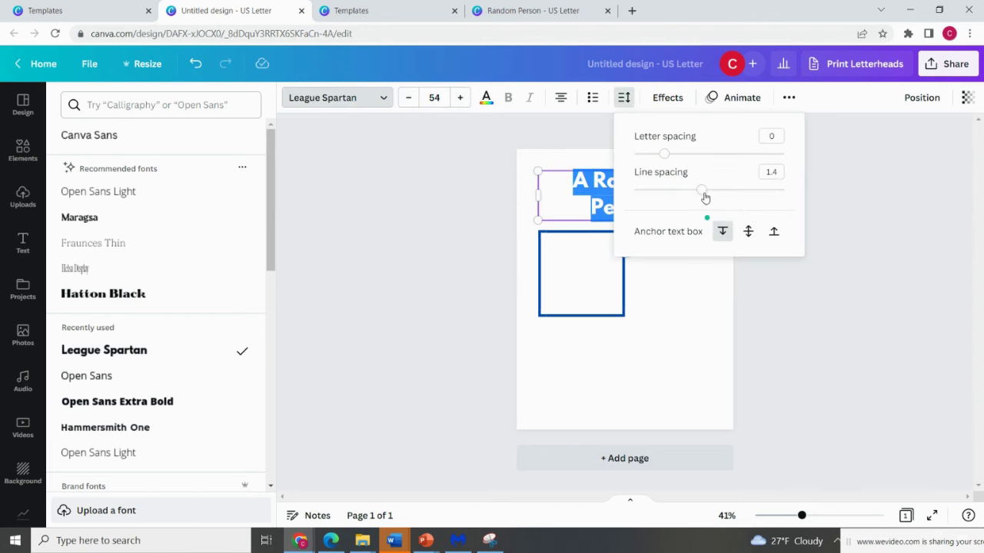
drag(702, 190, 670, 189)
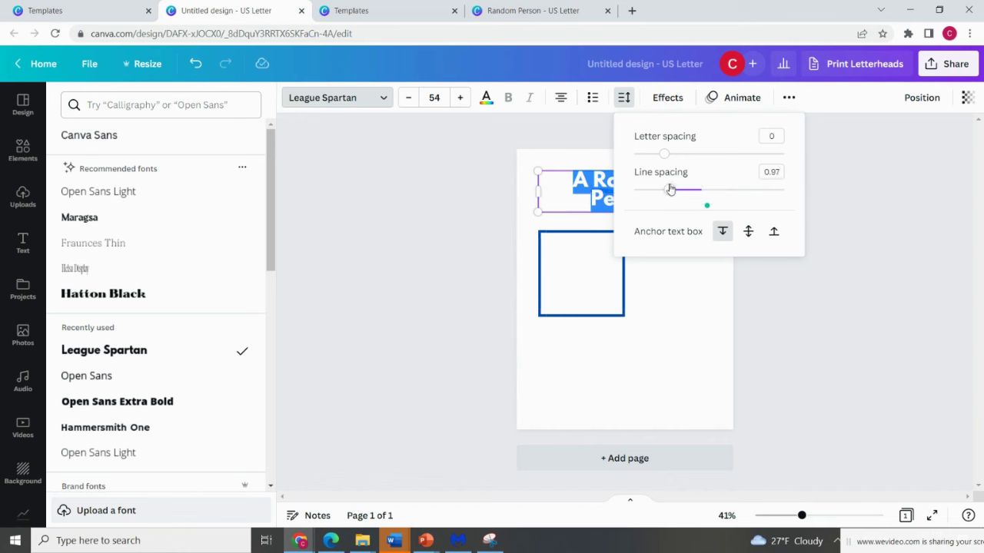
click(417, 206)
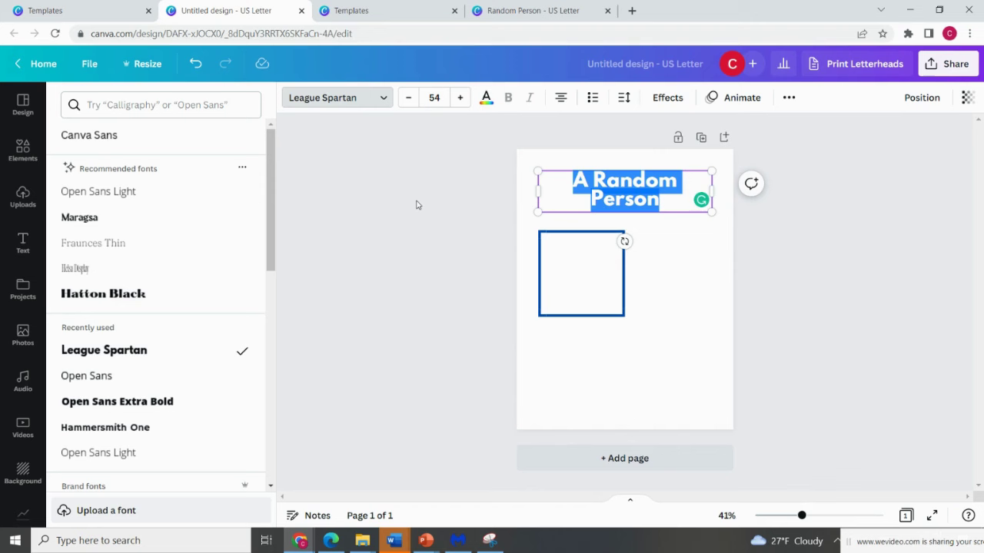
click(561, 99)
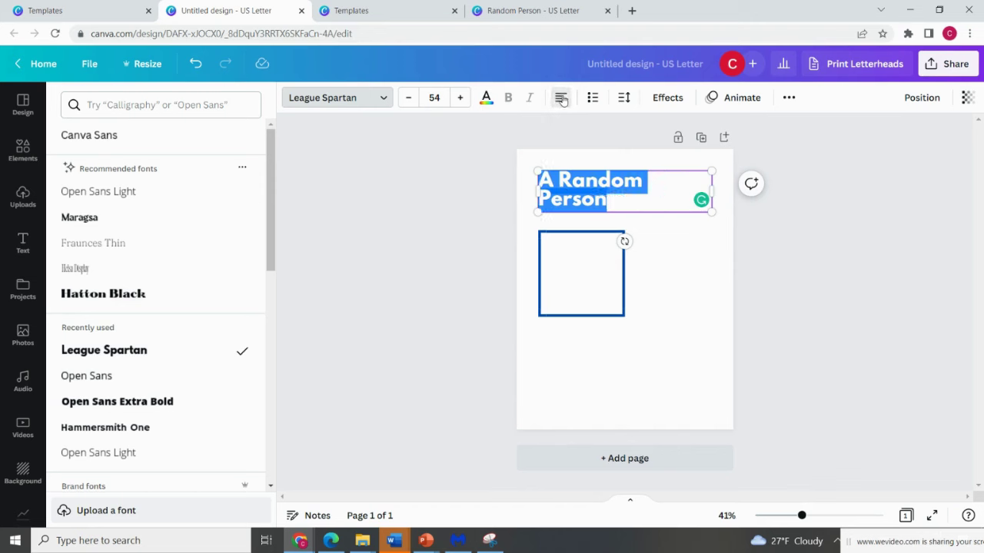
click(561, 98)
click(561, 99)
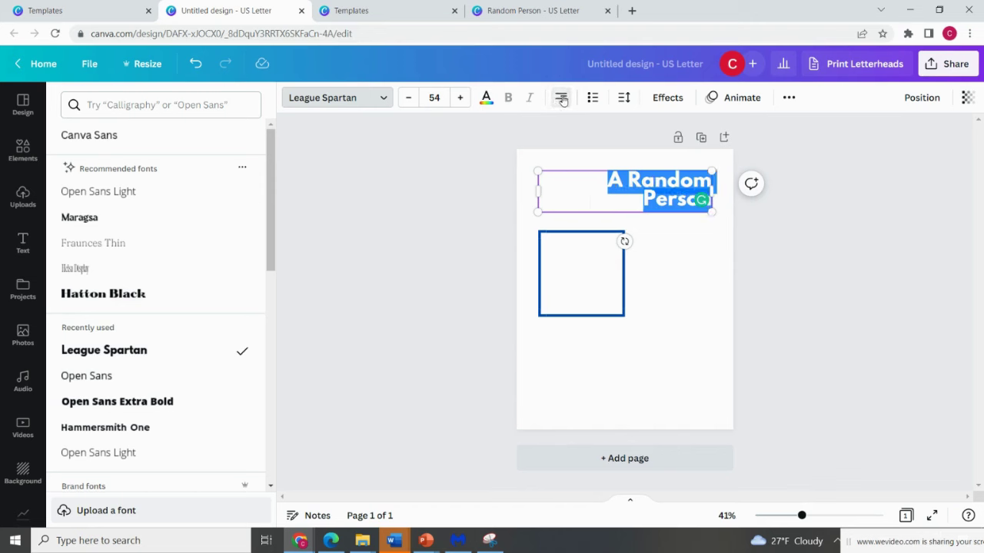
click(561, 99)
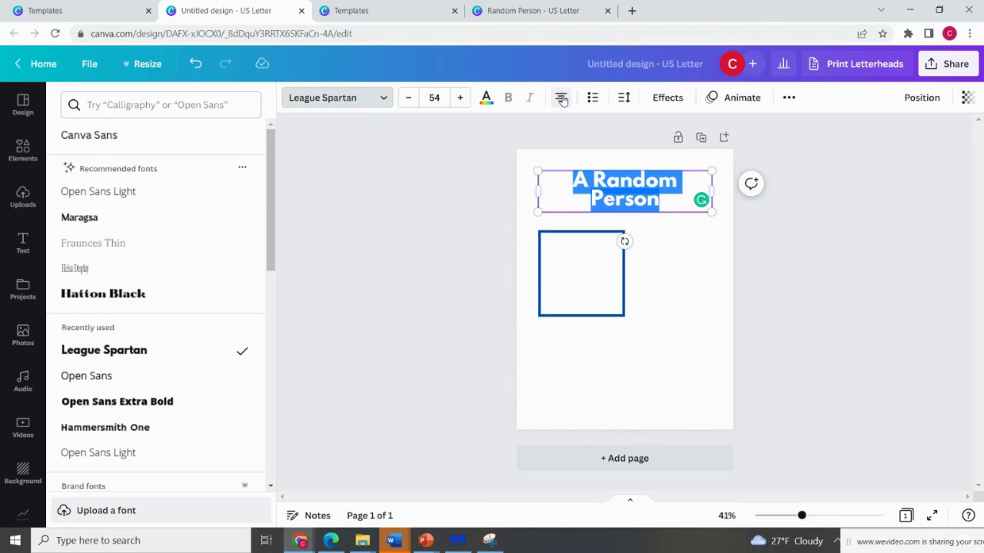
Step: Apply the Hollow text effect to the heading with outline thickness about 75
click(667, 98)
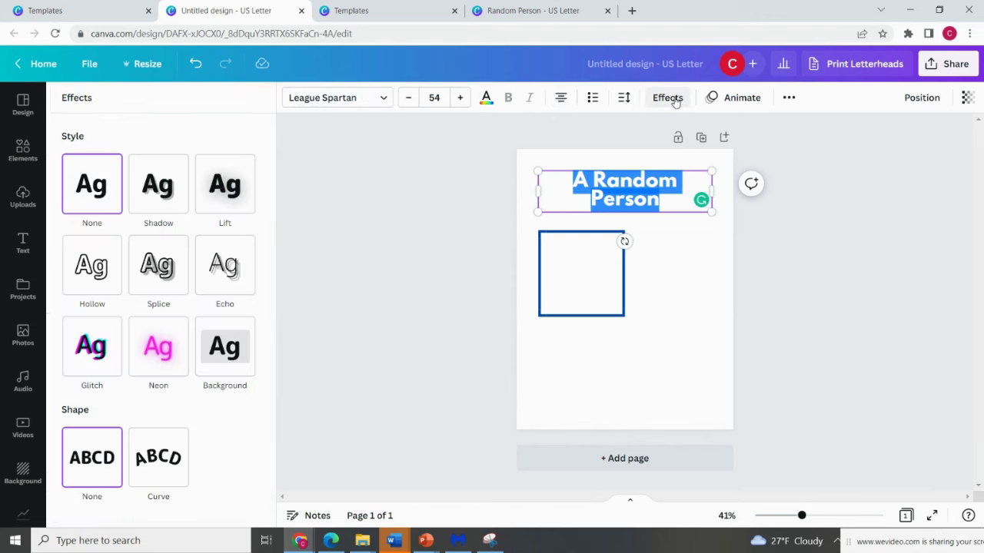
click(88, 266)
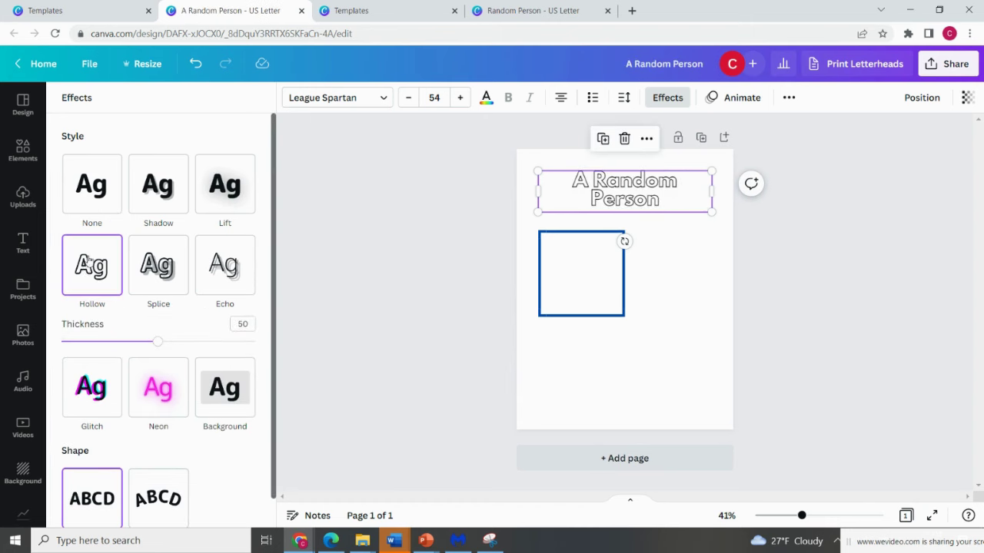
drag(158, 343, 208, 359)
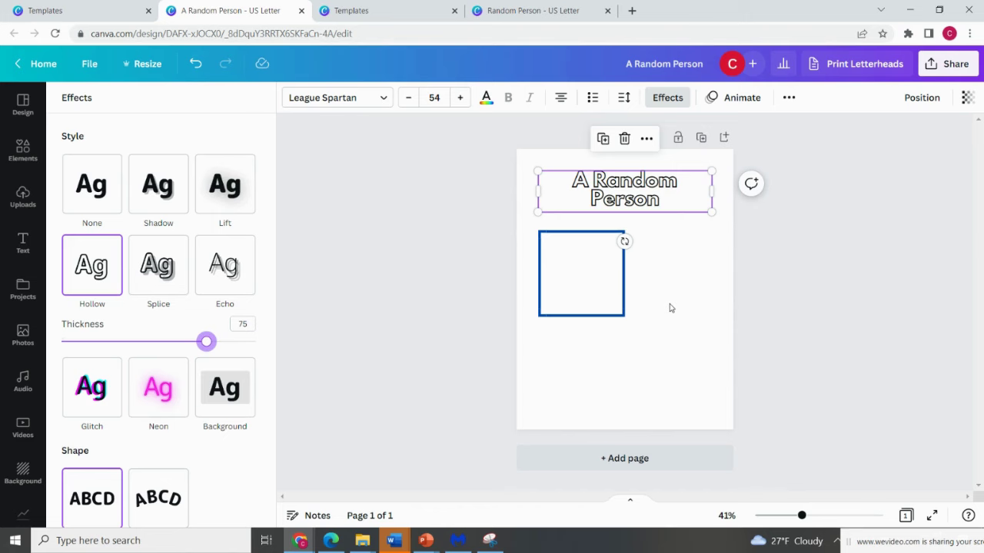
key(Escape)
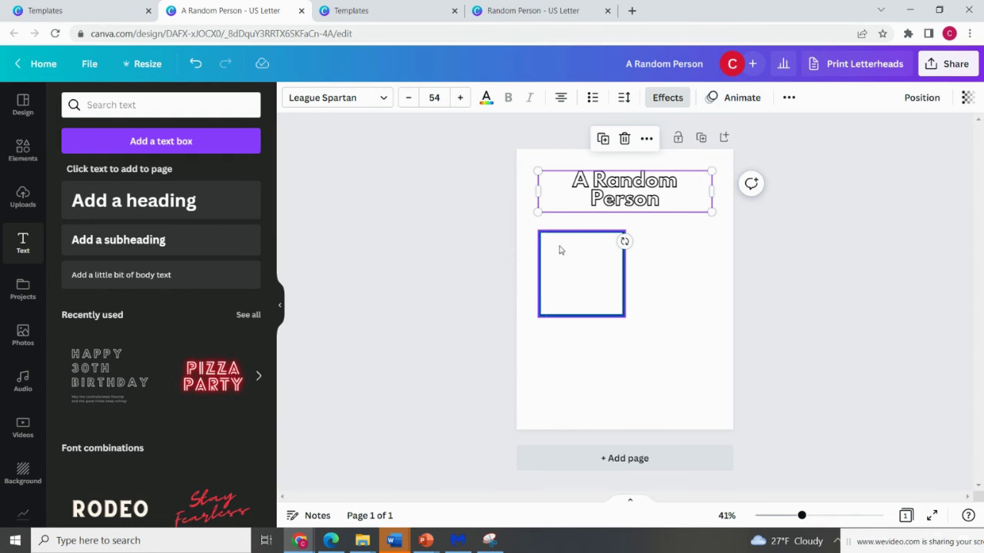
Step: Replace the blue outlined square with a plain square shape
drag(580, 272, 579, 254)
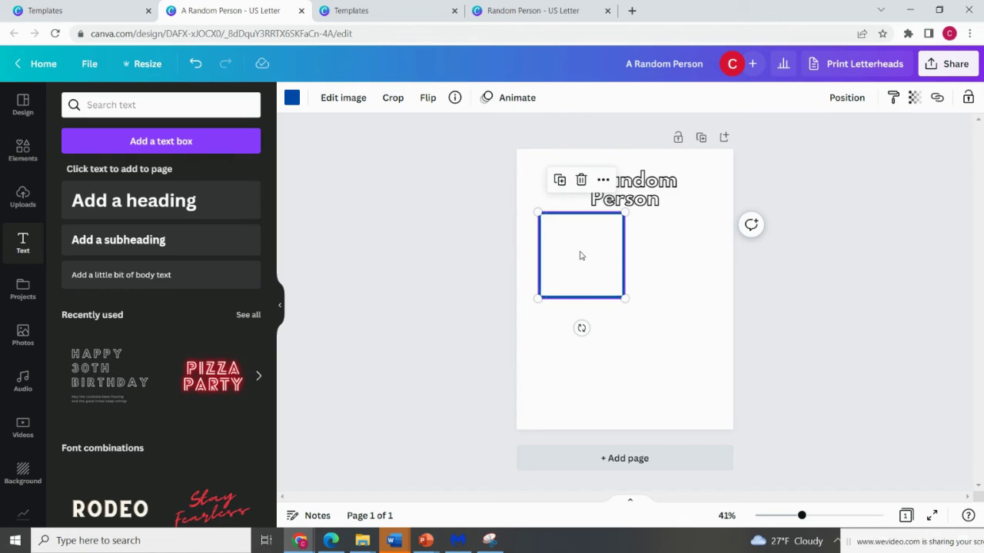
key(Delete)
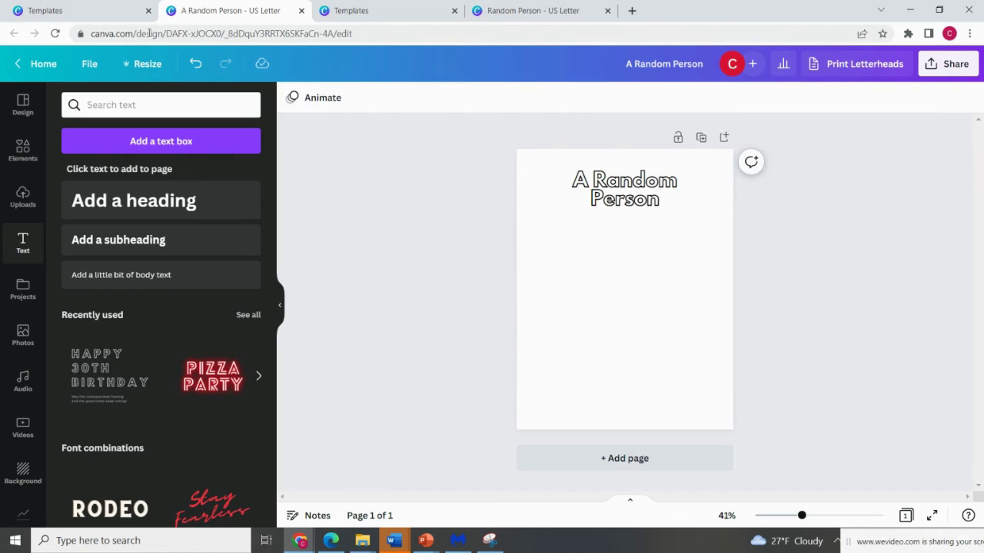
click(9, 154)
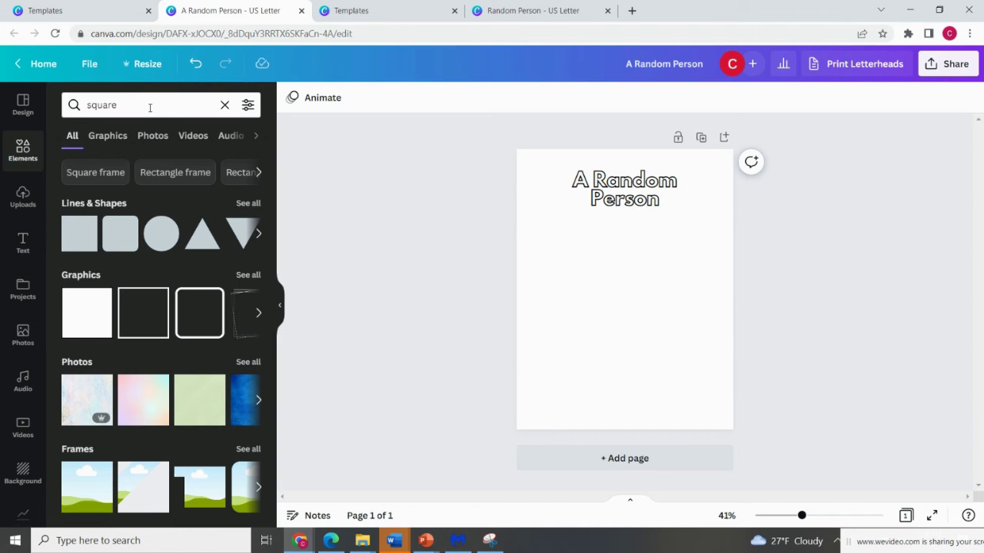
click(79, 239)
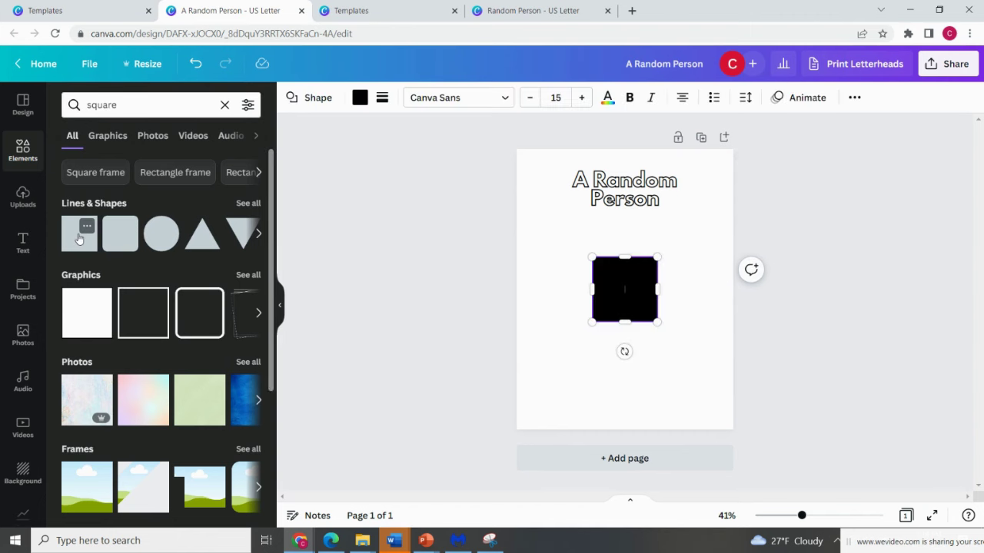
Step: Fill the square pale cream (#FFFEF0), place it below the heading, and make it slightly taller
click(359, 98)
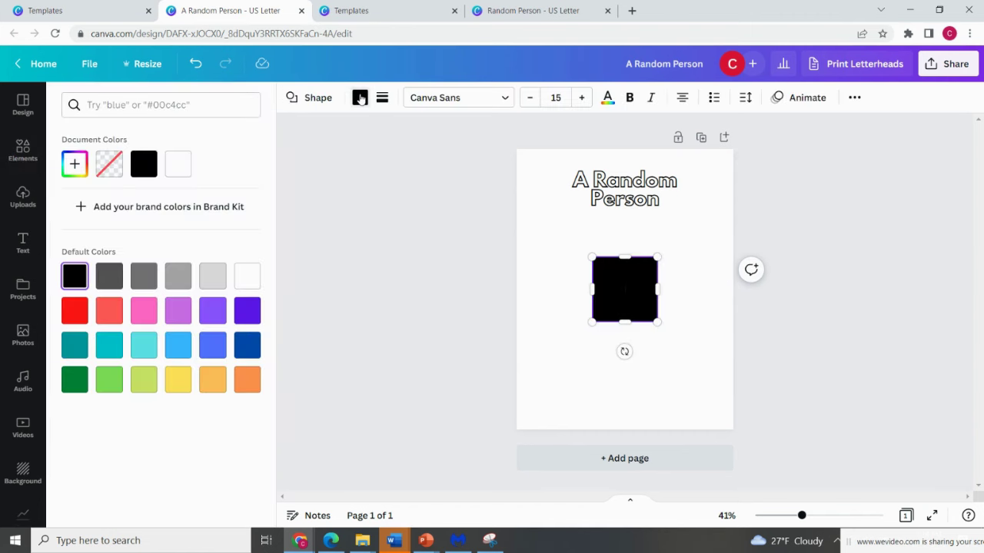
click(71, 166)
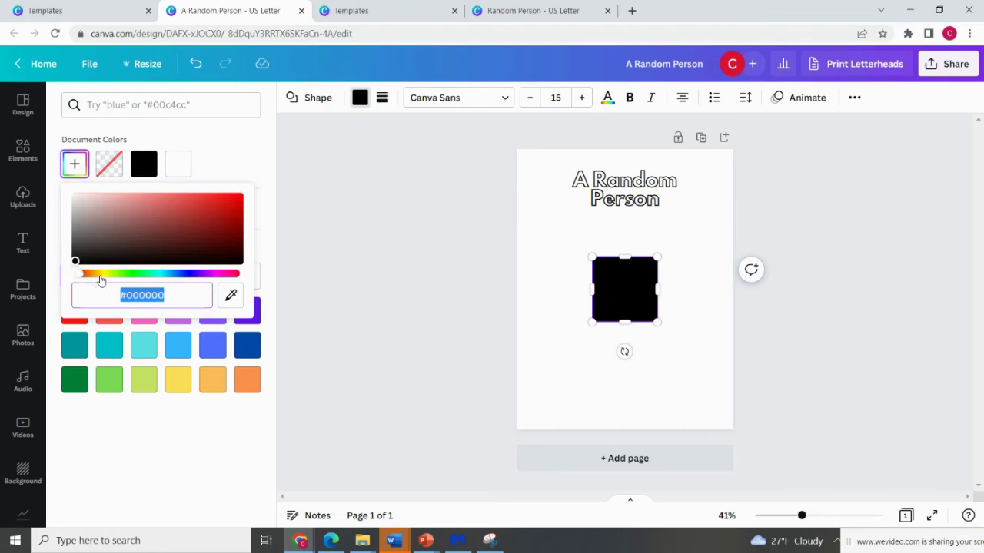
click(103, 280)
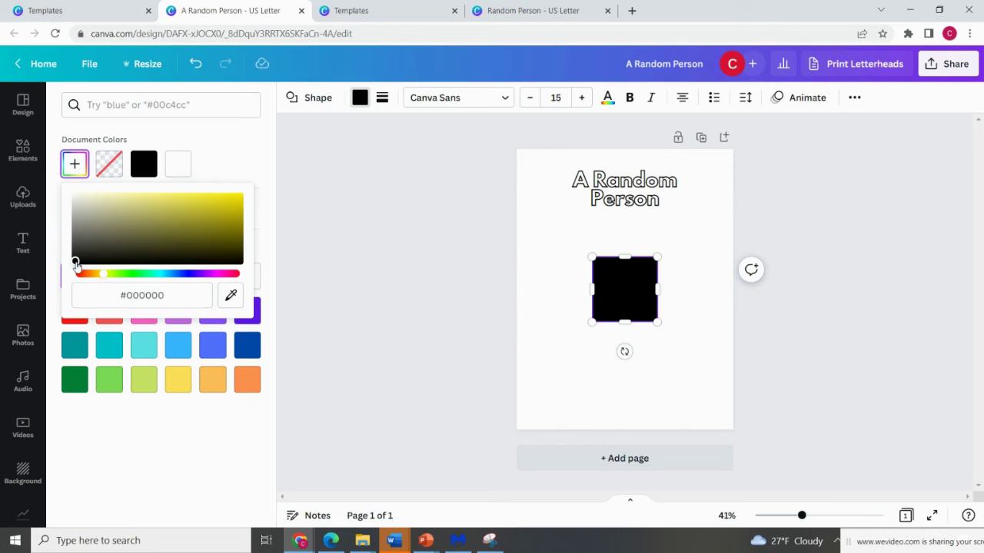
drag(74, 261, 82, 177)
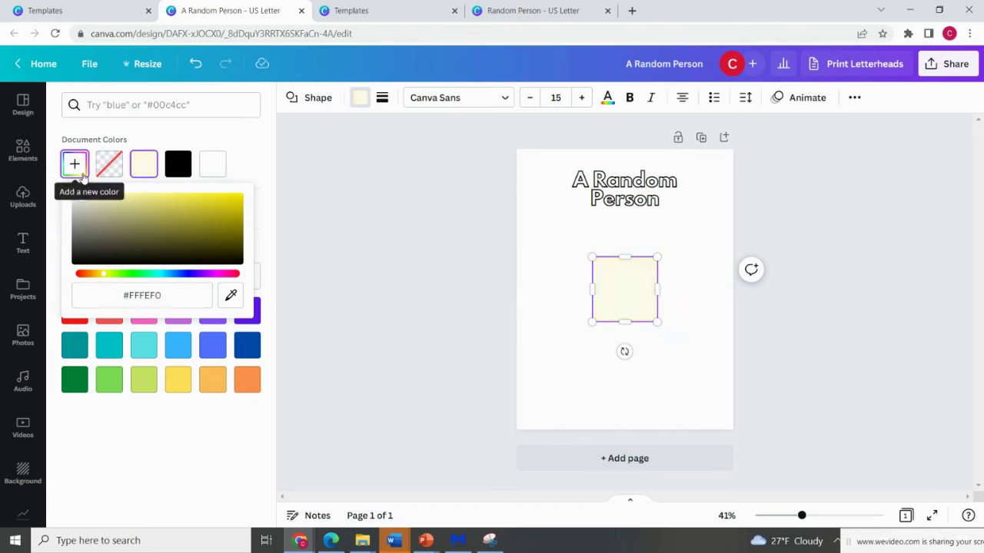
drag(635, 298, 627, 254)
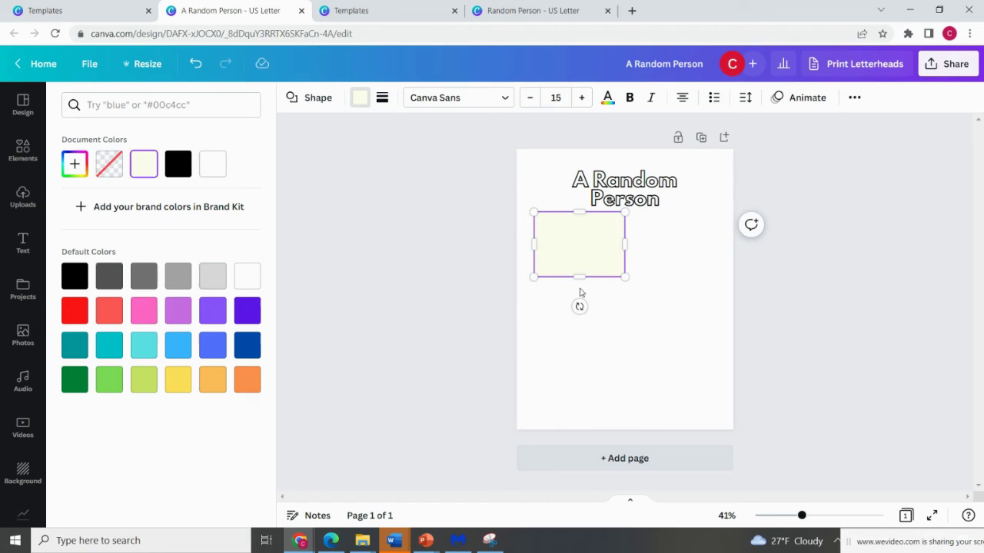
drag(578, 277, 582, 294)
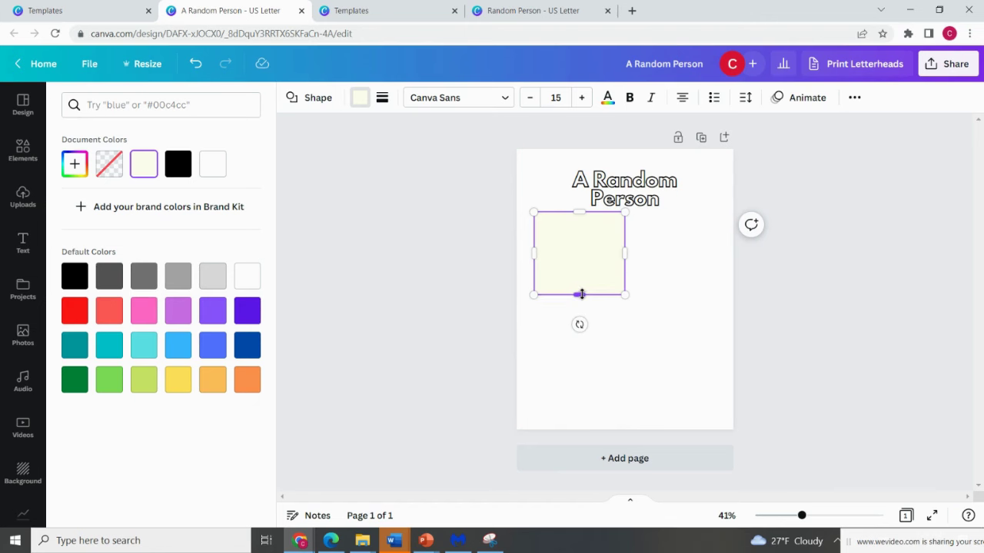
Step: Add a subheading text box reading 'Early Life'
click(23, 243)
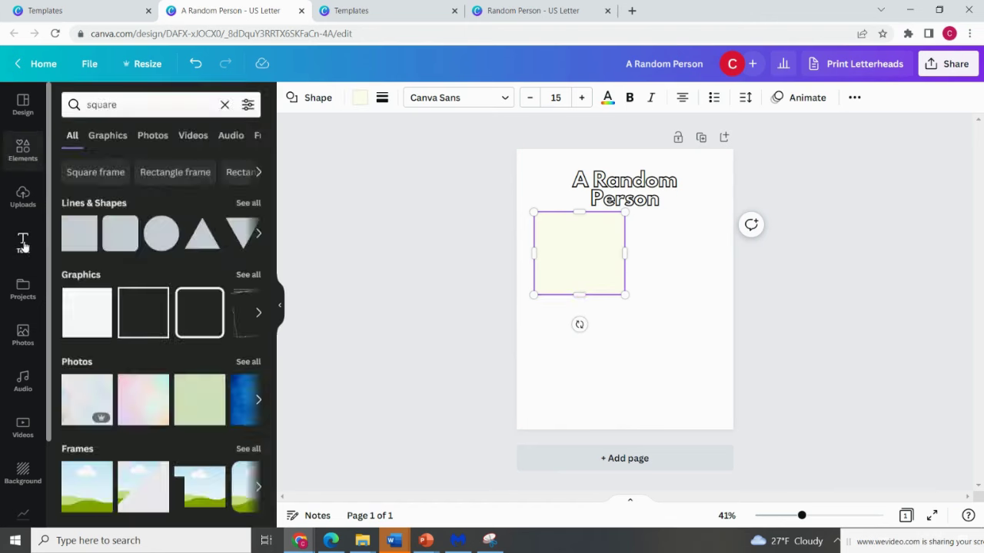
click(136, 245)
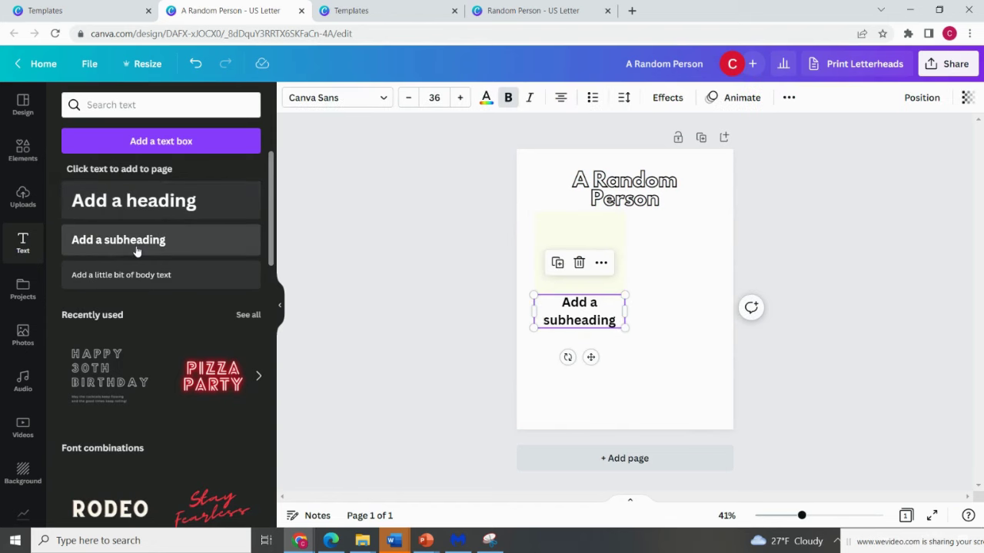
double_click(614, 320)
text(Earl)
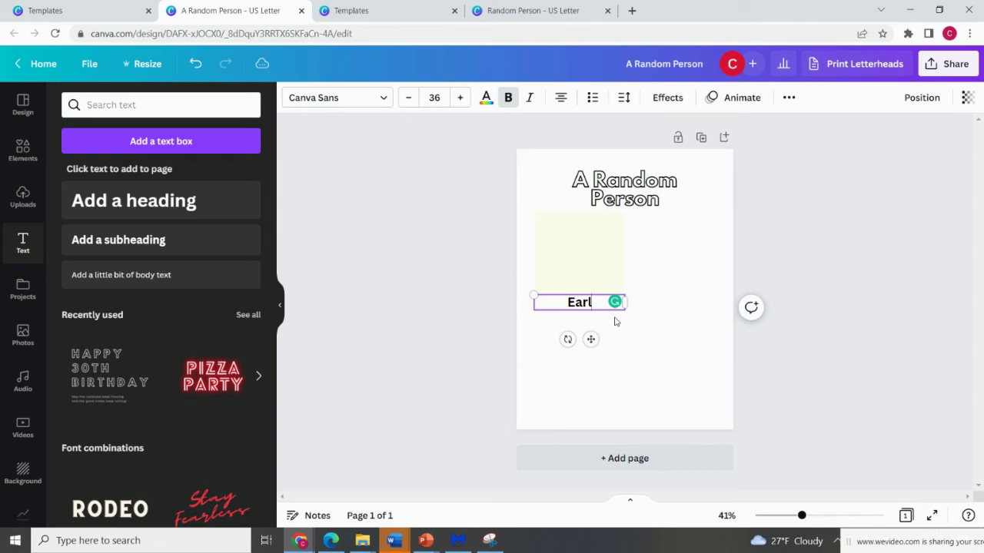
text(y Life)
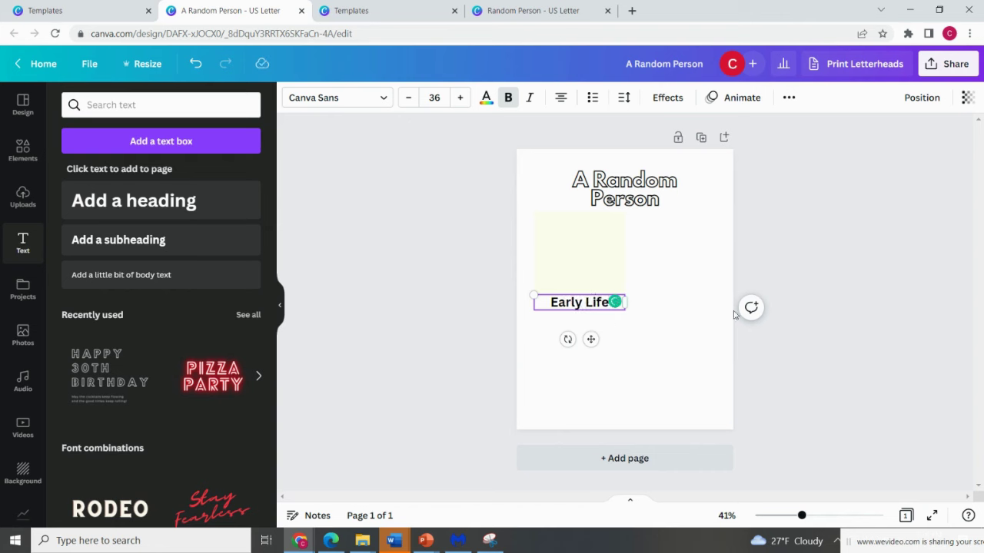
click(736, 315)
Step: Position 'Early Life' at the top of the cream box and lengthen the box downward
drag(581, 309, 581, 222)
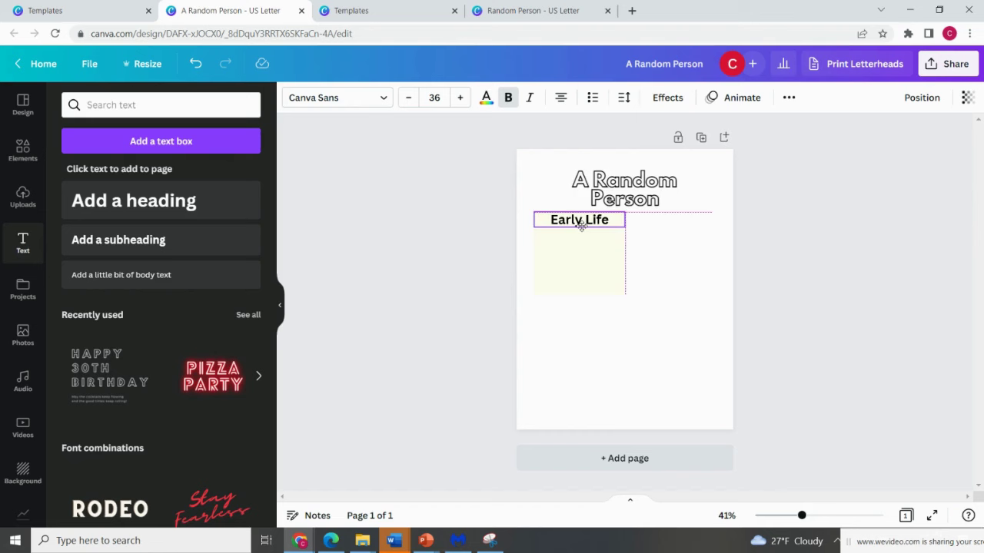
click(599, 286)
drag(579, 294, 578, 307)
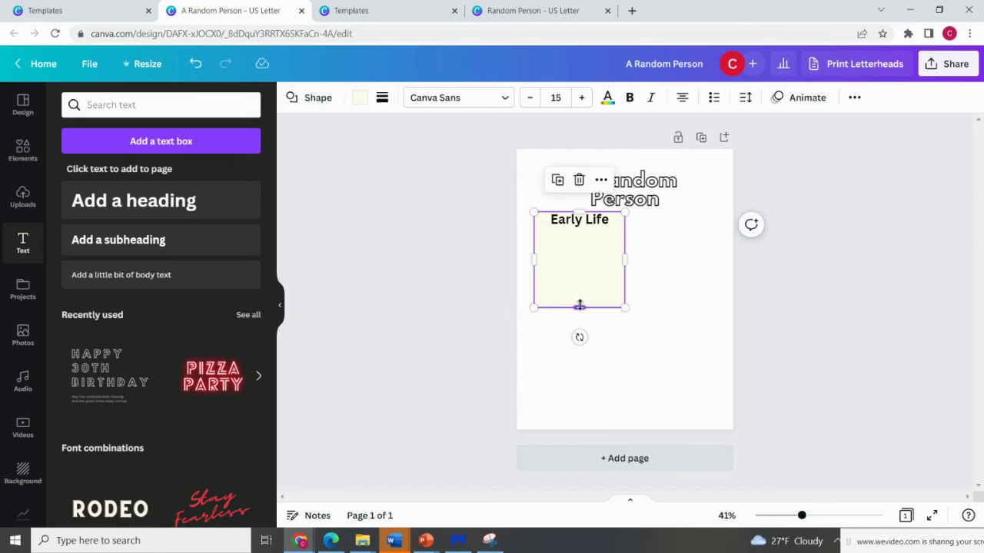
Step: Add a body text placeholder under 'Early Life', left-aligned at font size 12
click(120, 275)
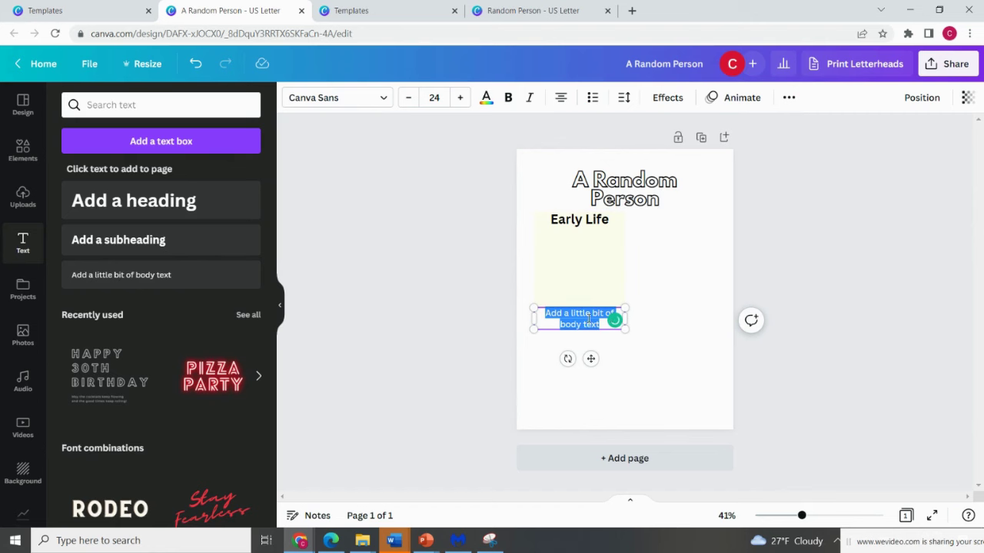
drag(585, 309, 585, 224)
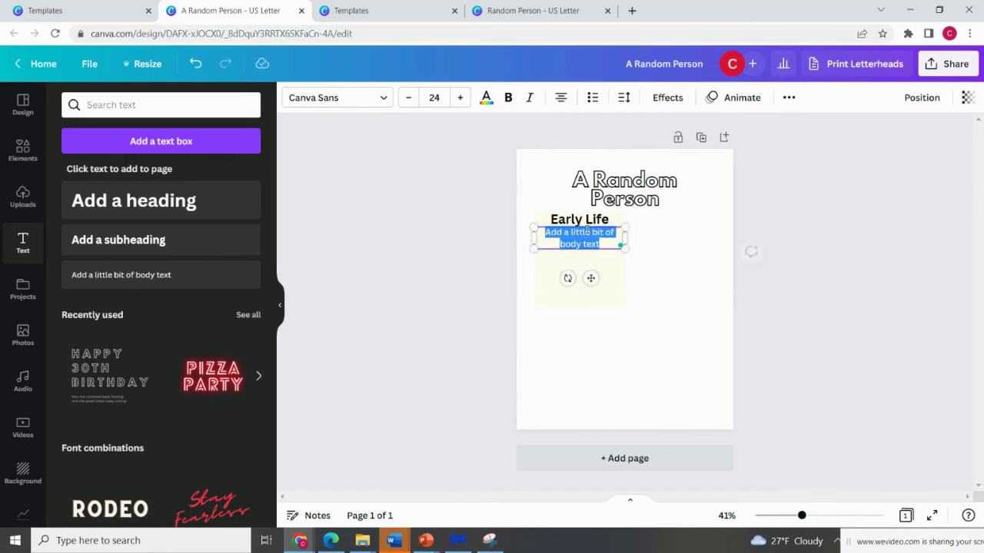
click(561, 97)
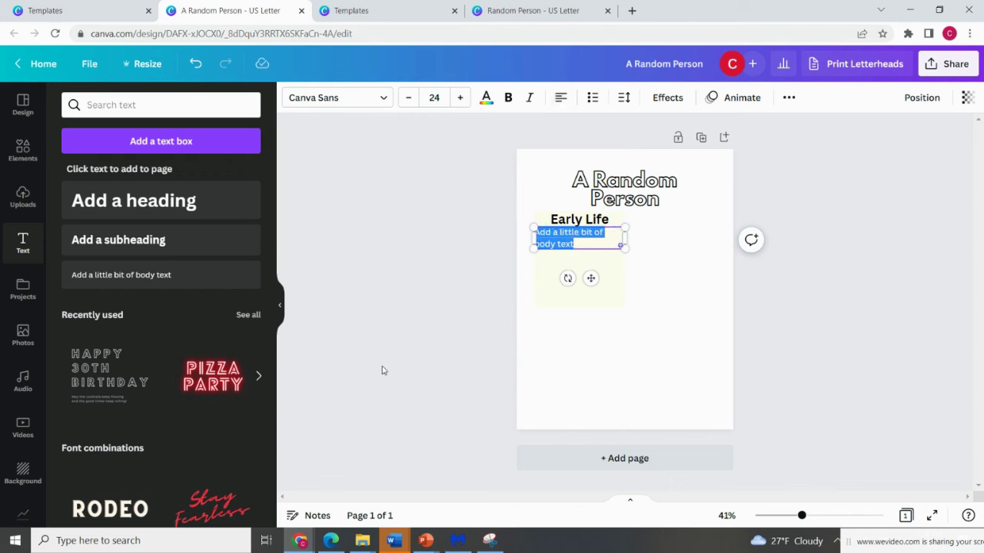
click(434, 97)
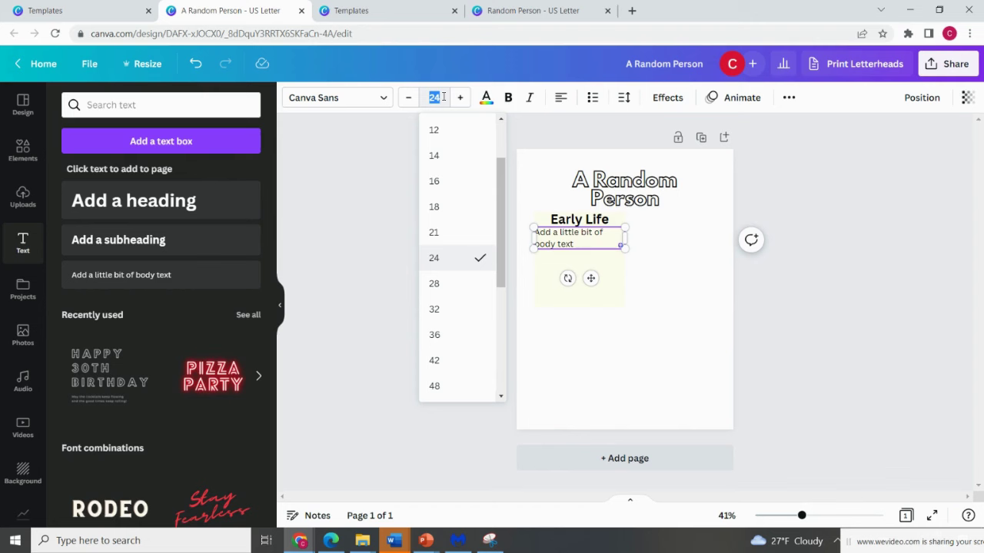
text(12)
key(Return)
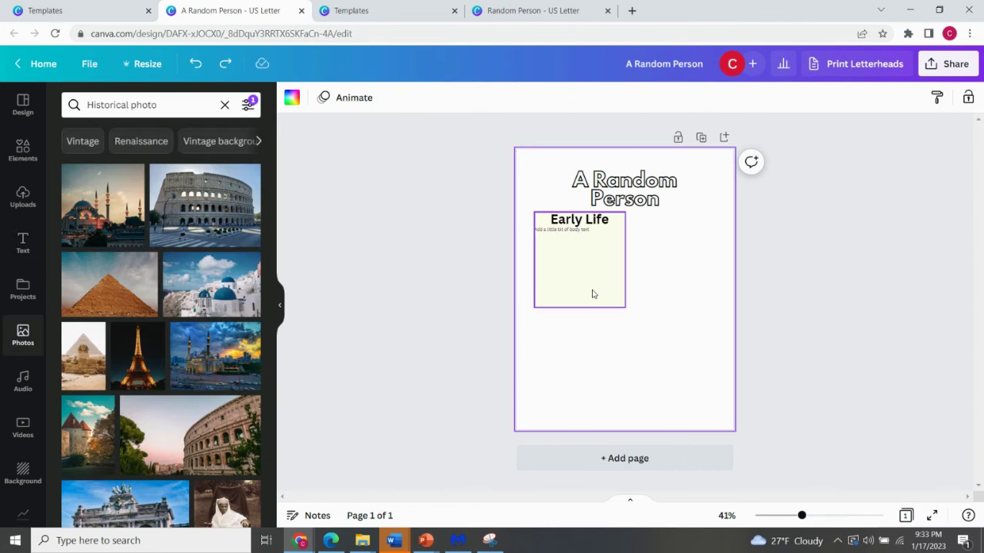
Step: Copy the cream box below itself and recolour the copy light cyan #F0FFFF
click(591, 294)
drag(595, 292, 593, 386)
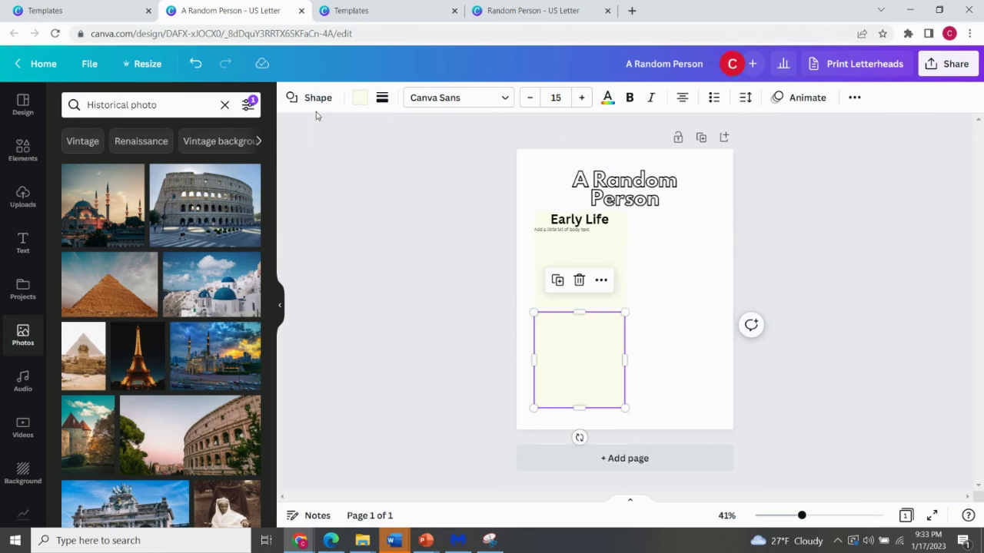
click(359, 98)
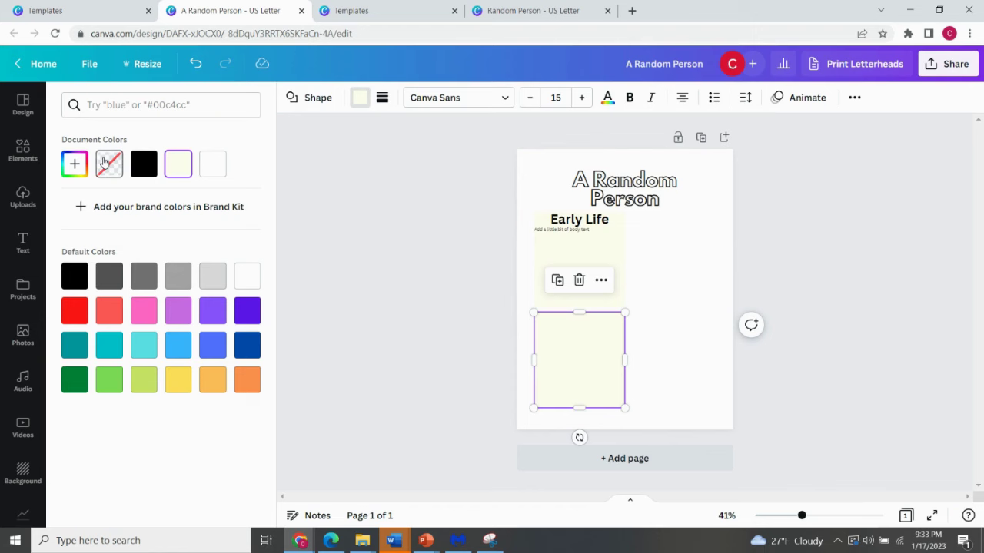
click(74, 164)
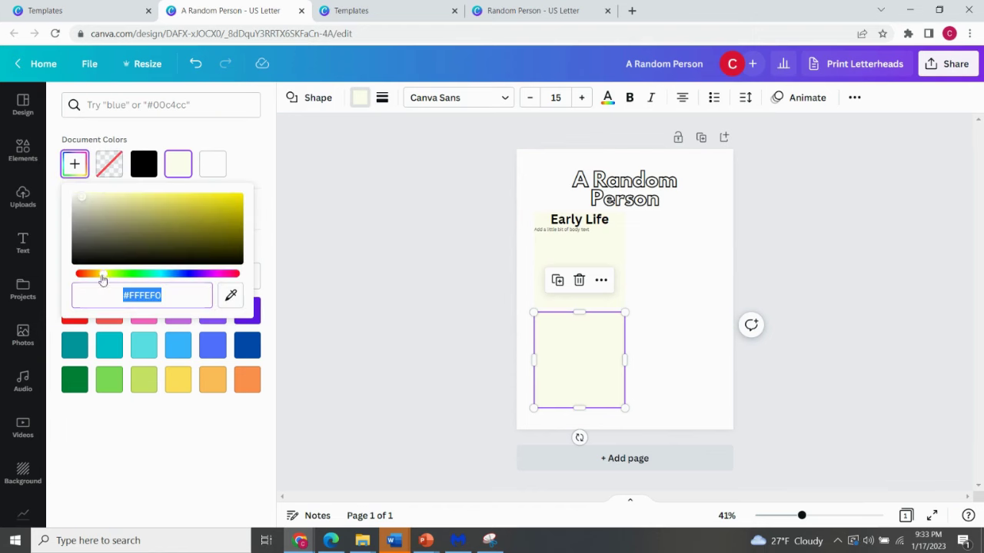
drag(102, 280, 158, 279)
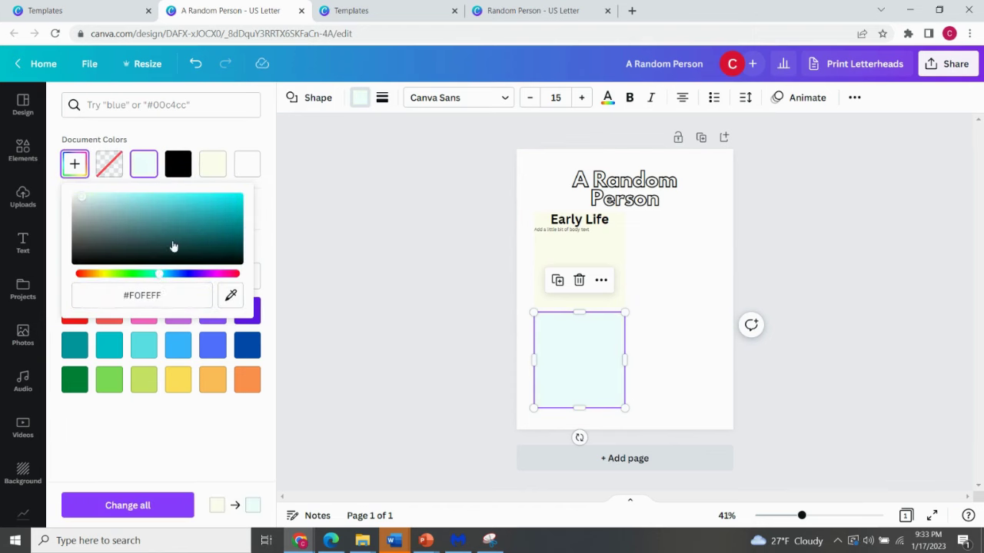
key(Escape)
click(657, 303)
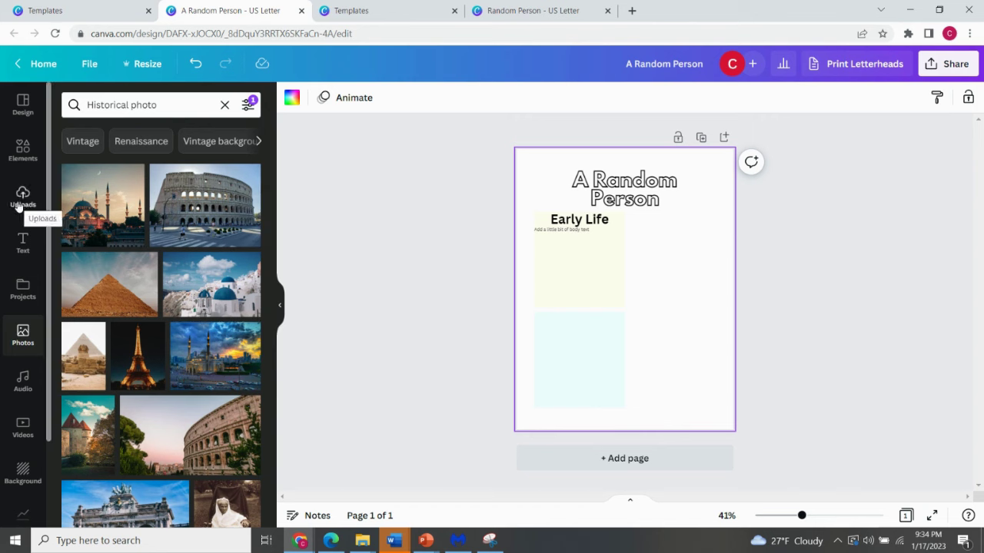
click(16, 339)
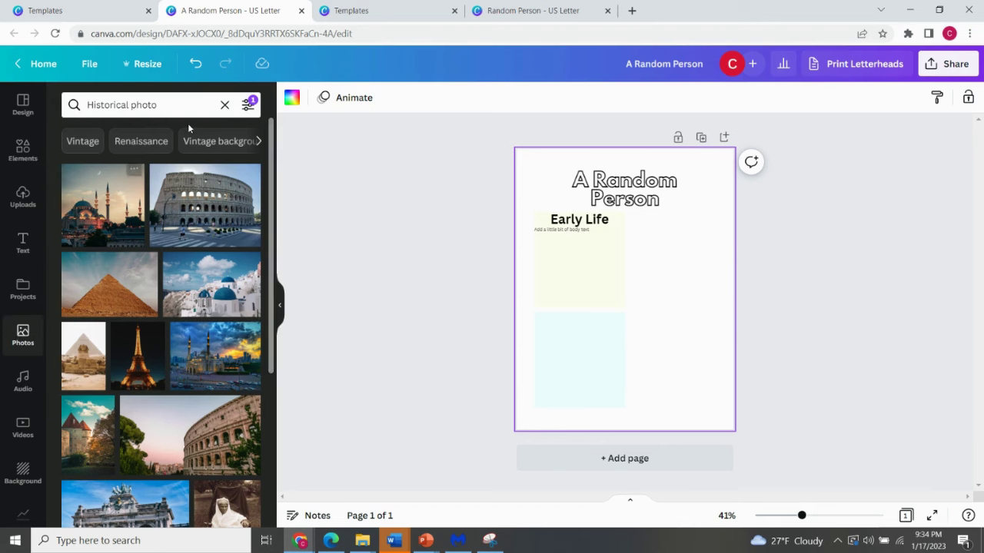
click(248, 107)
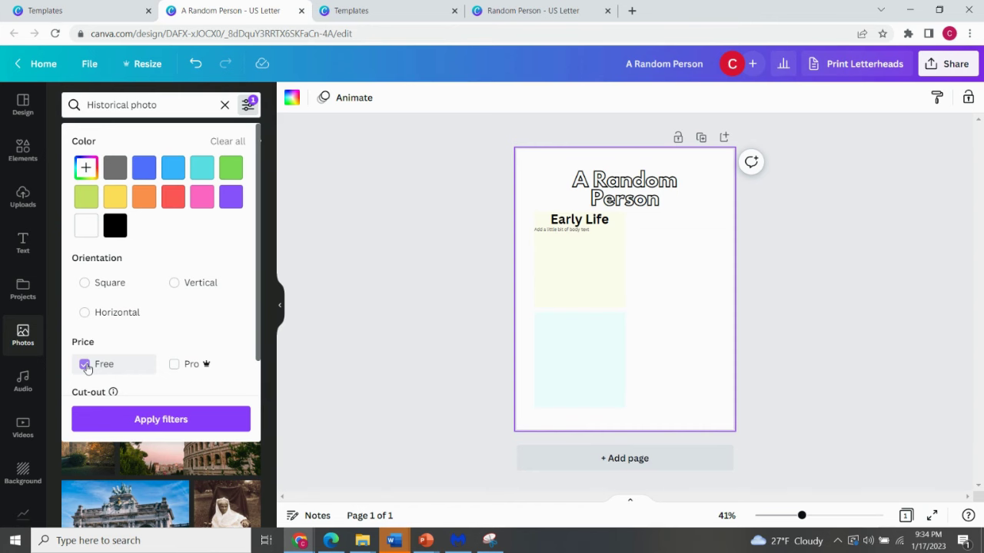
click(303, 389)
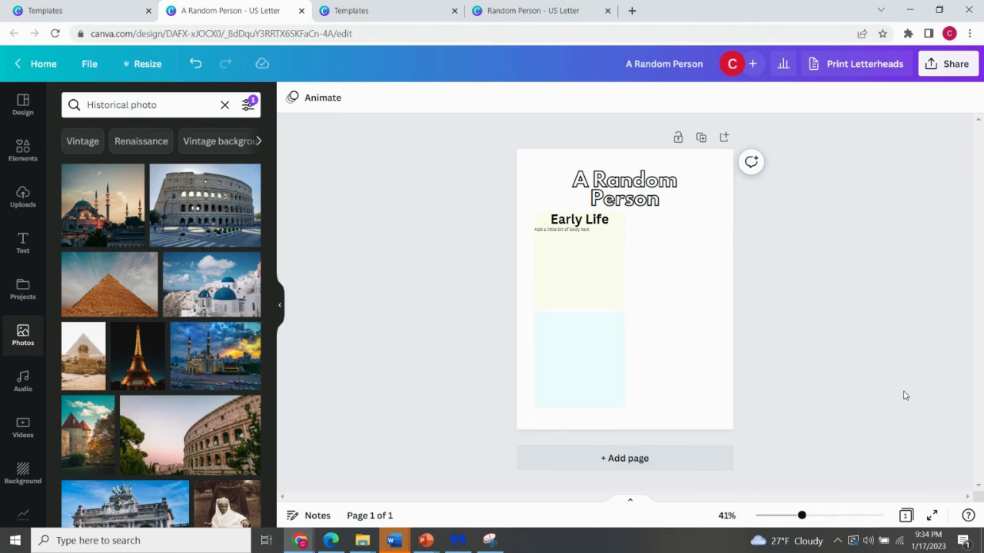
Step: Open the Download options from Share and set the file type to PDF Standard
click(936, 69)
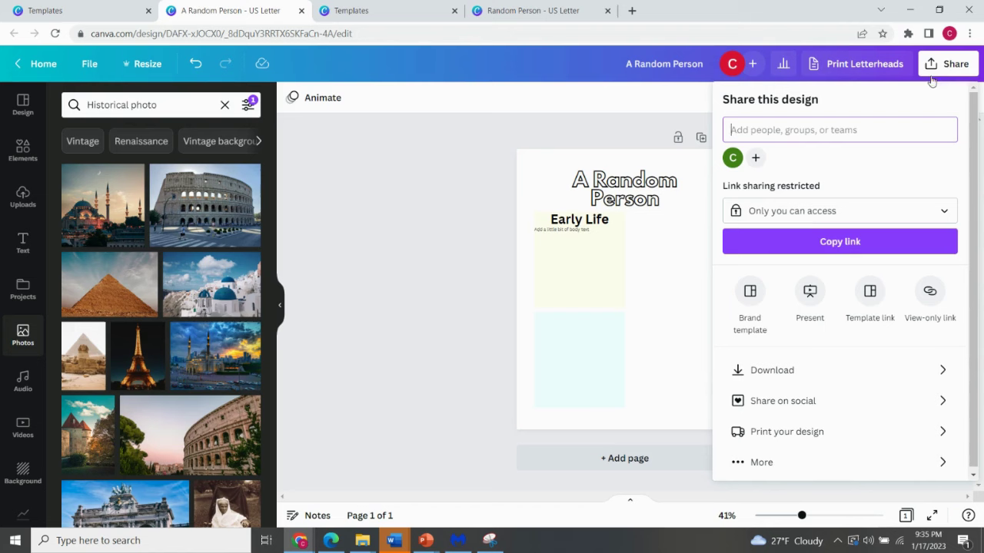
click(747, 369)
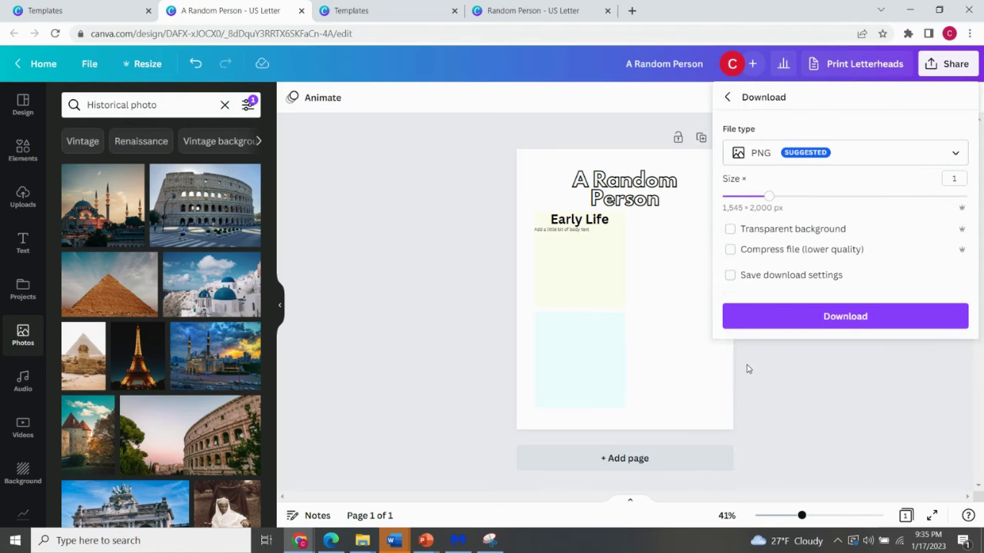
click(749, 154)
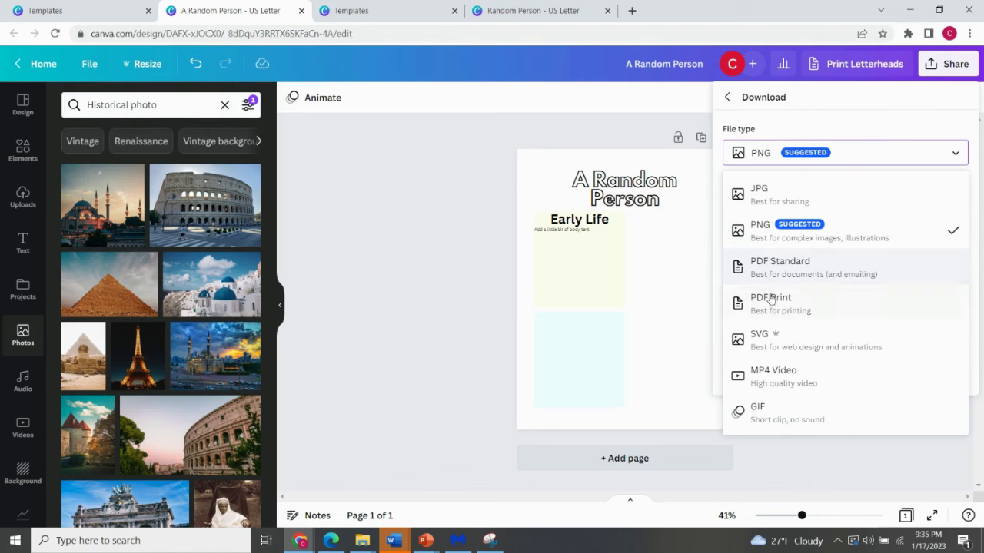
click(763, 268)
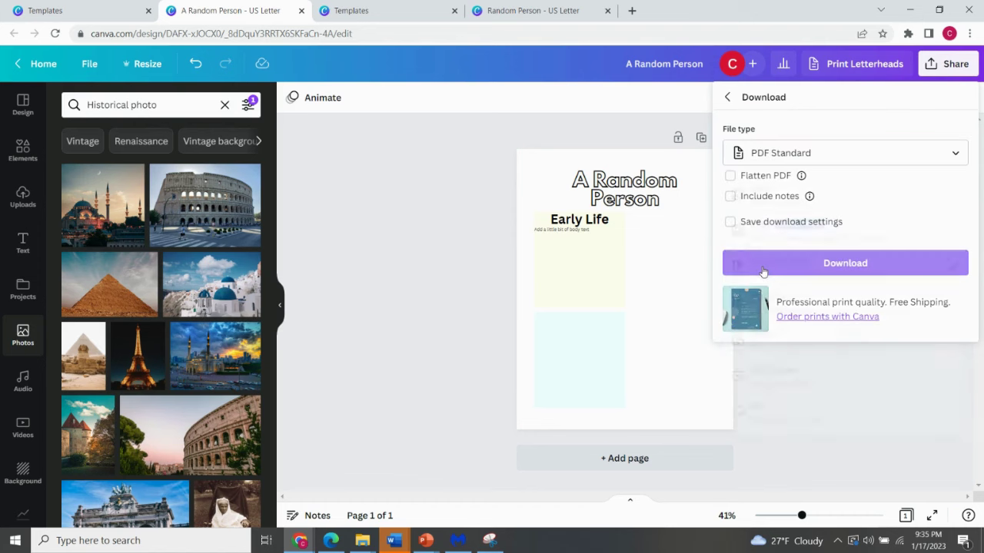